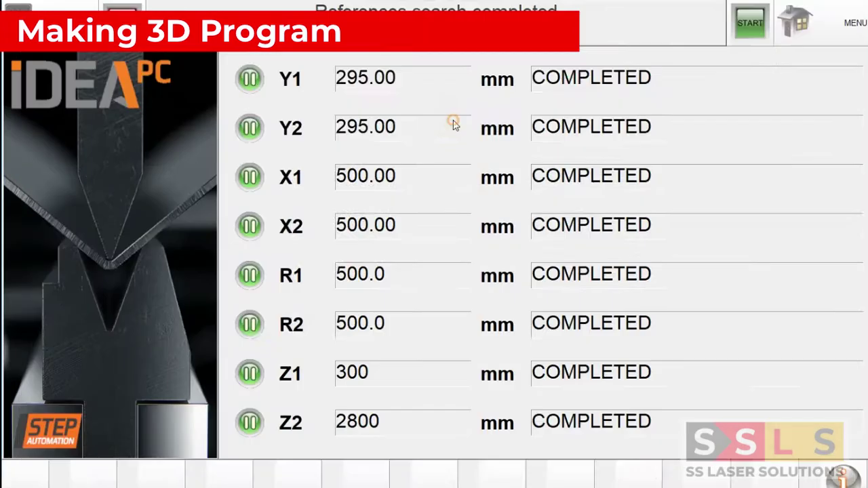
Step: Open the stored part programs list and start a new 3D PROFILE program
{"action": "left_click", "coordinate": [453, 124]}
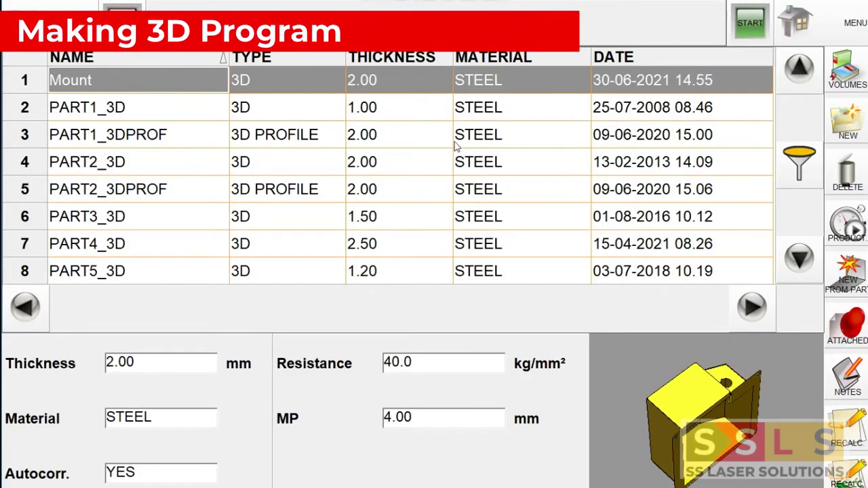
{"action": "left_click", "coordinate": [843, 129]}
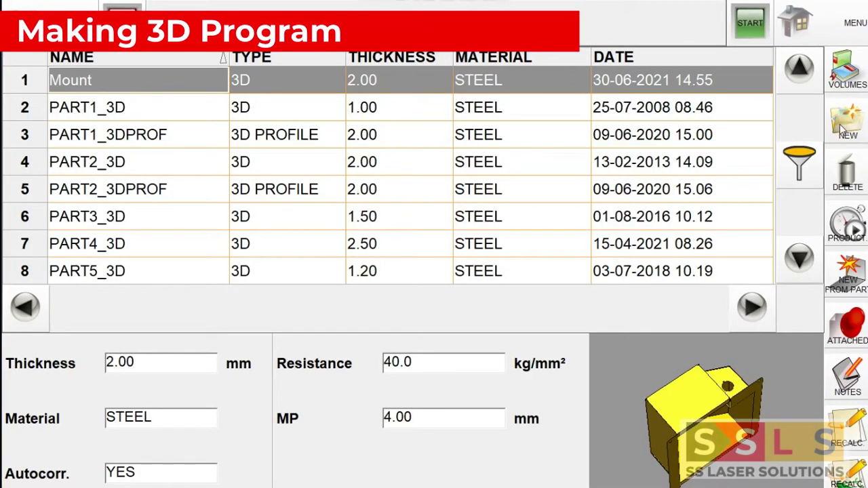
Step: Name the new program 'Test 01', set its type to 3D, and create it
{"action": "left_click", "coordinate": [453, 219]}
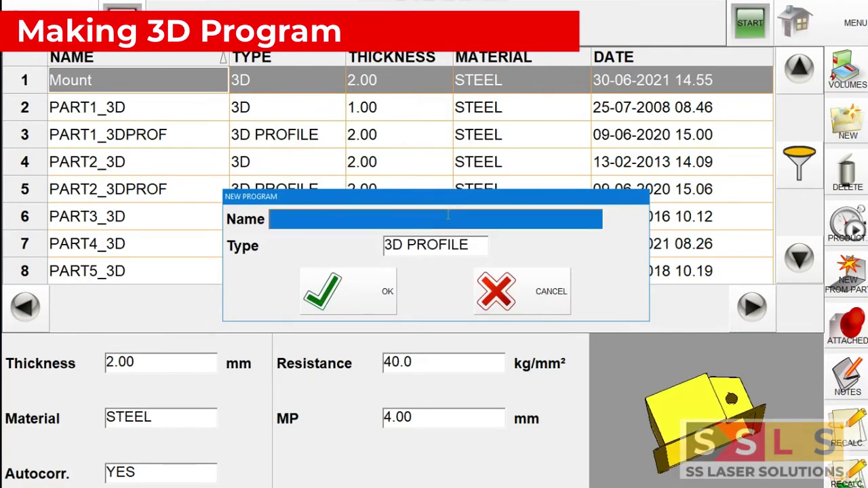
{"action": "type", "text": "Test"}
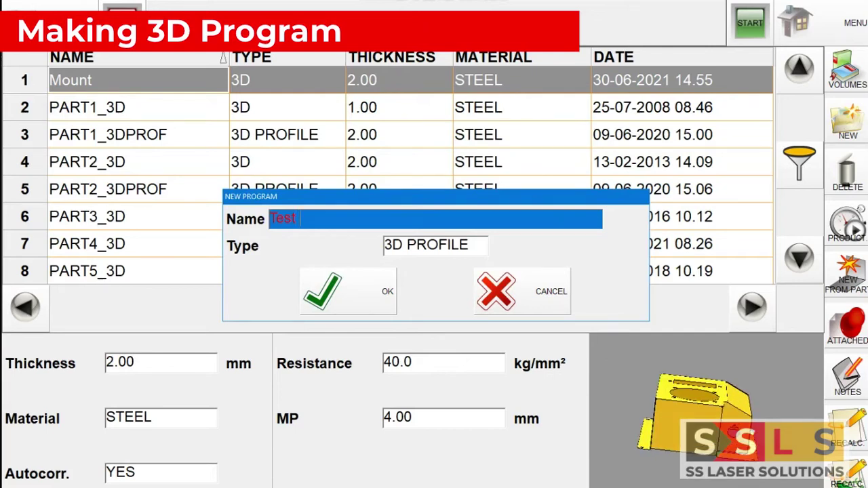
{"action": "type", "text": " 01"}
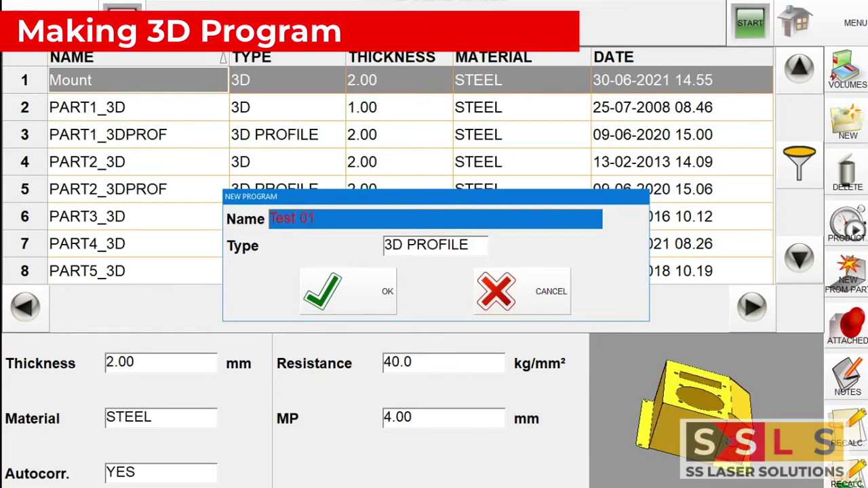
{"action": "left_click", "coordinate": [470, 243]}
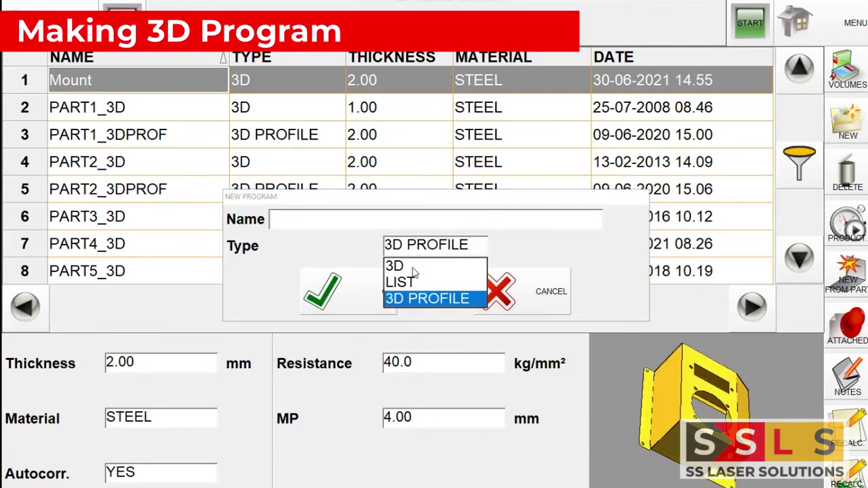
{"action": "left_click", "coordinate": [415, 268]}
{"action": "left_click", "coordinate": [361, 220]}
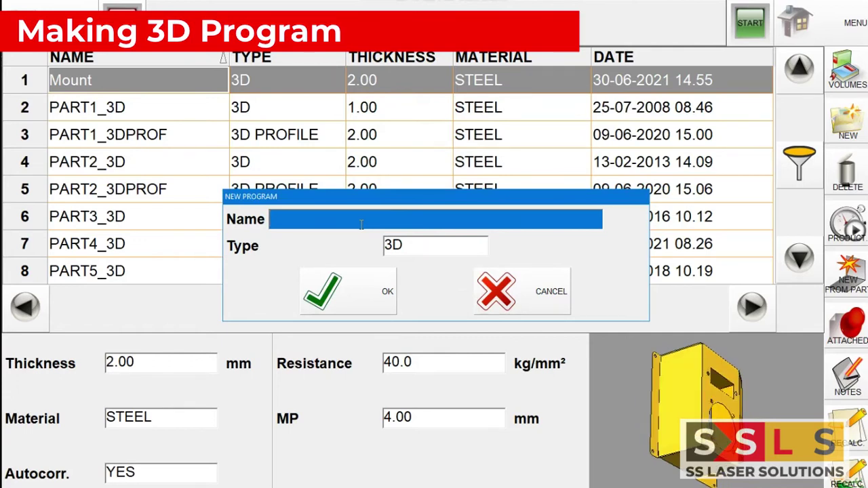
{"action": "type", "text": "Test 01"}
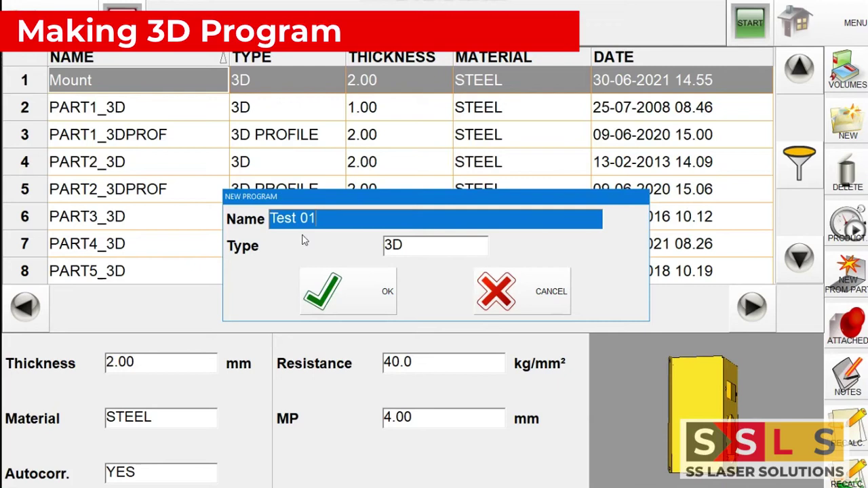
{"action": "left_click", "coordinate": [320, 288]}
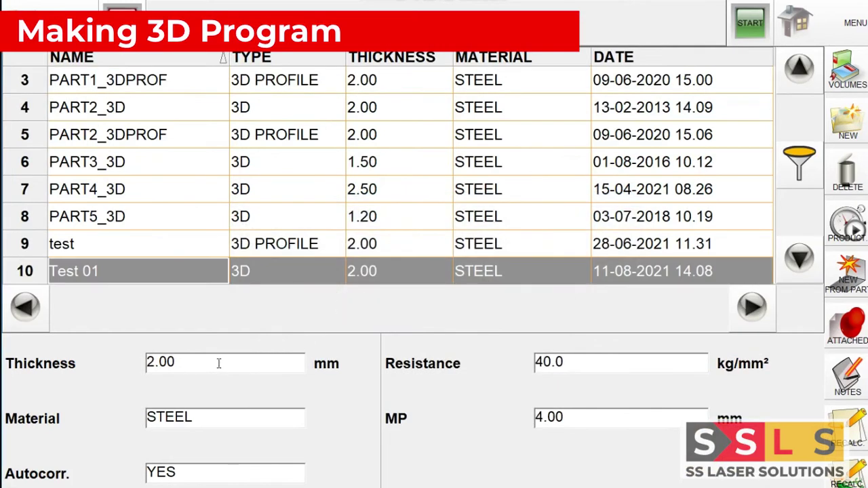
Step: Change Test 01's thickness from 2.00 to 2.50 mm and keep STEEL as material
{"action": "left_click", "coordinate": [218, 364]}
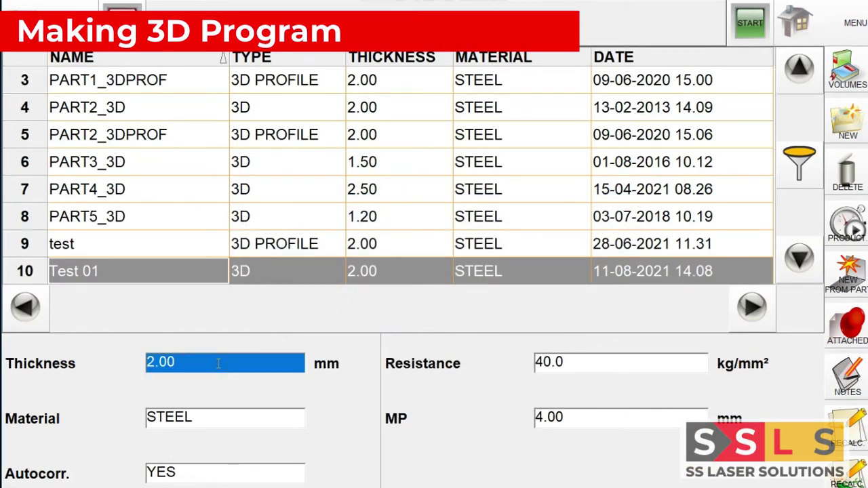
{"action": "key", "text": "BackSpace"}
{"action": "type", "text": "2.5"}
{"action": "key", "text": "Return"}
{"action": "left_click", "coordinate": [554, 366]}
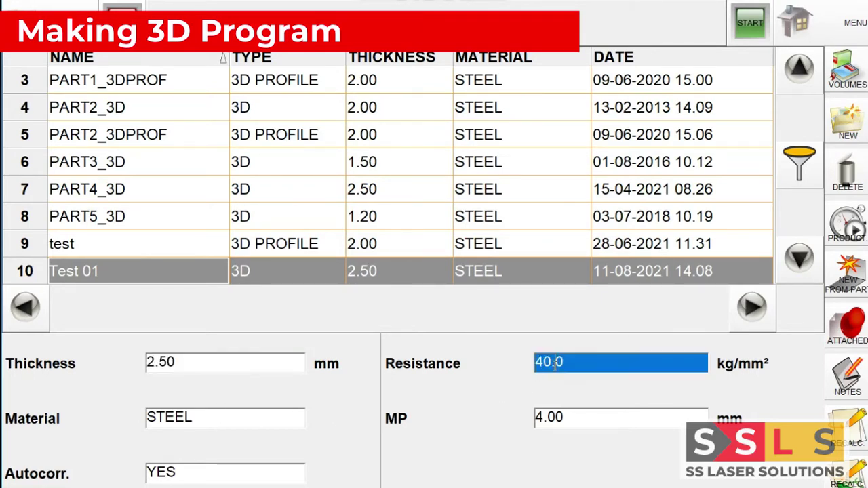
{"action": "left_click", "coordinate": [264, 421]}
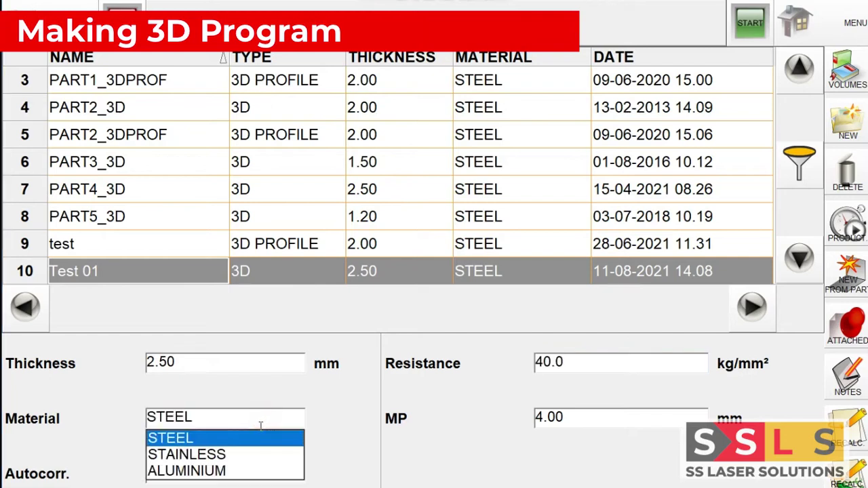
{"action": "double_click", "coordinate": [269, 419]}
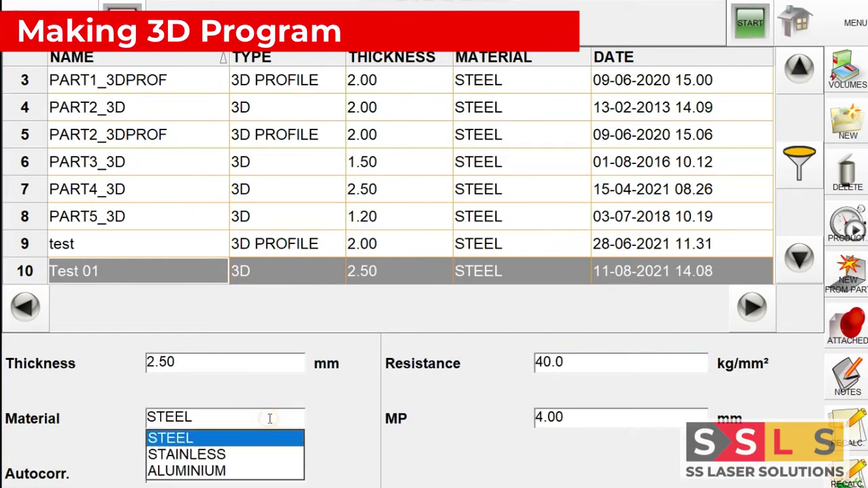
{"action": "left_click", "coordinate": [322, 422]}
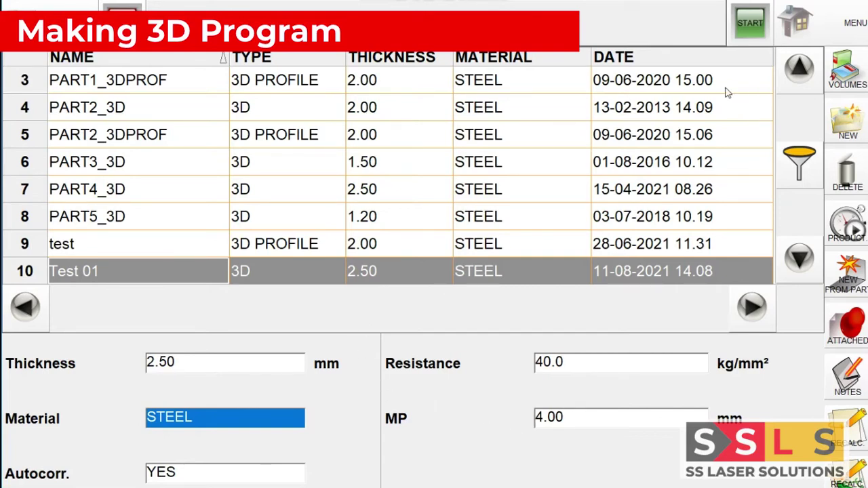
Step: In the 3D part editor, insert a 300 × 300 mm flat base face
{"action": "left_click", "coordinate": [856, 27]}
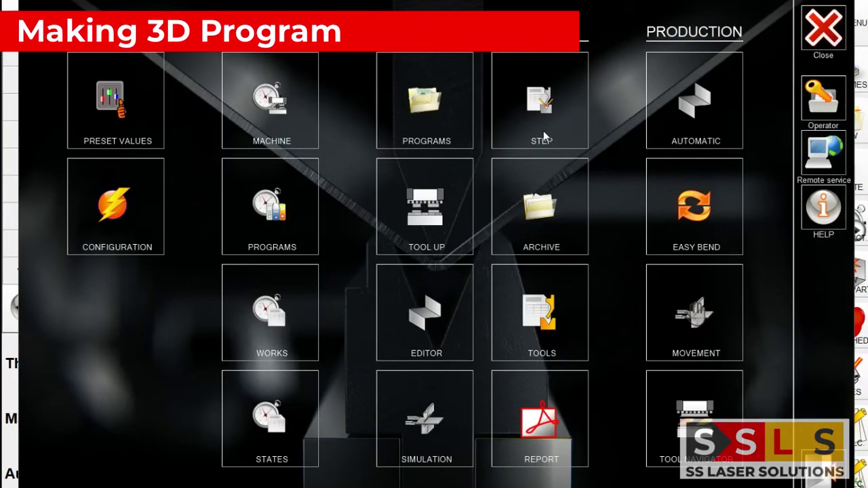
{"action": "left_click", "coordinate": [455, 306]}
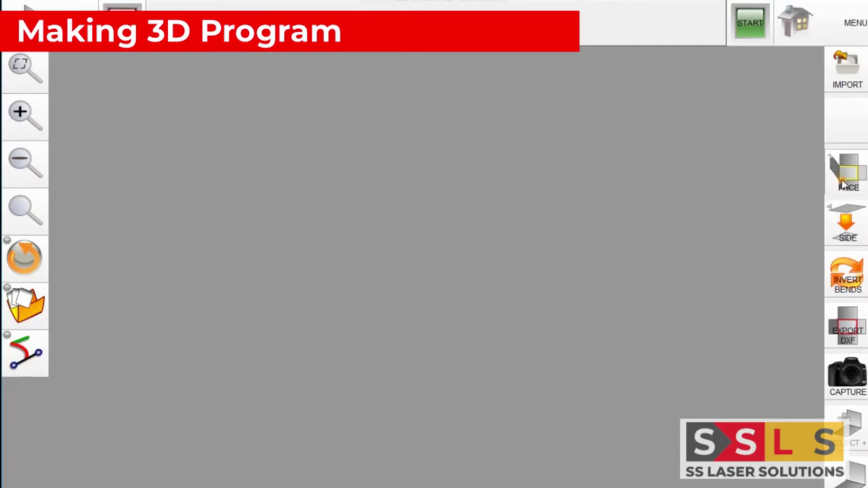
{"action": "left_click", "coordinate": [842, 182]}
{"action": "left_click", "coordinate": [807, 182]}
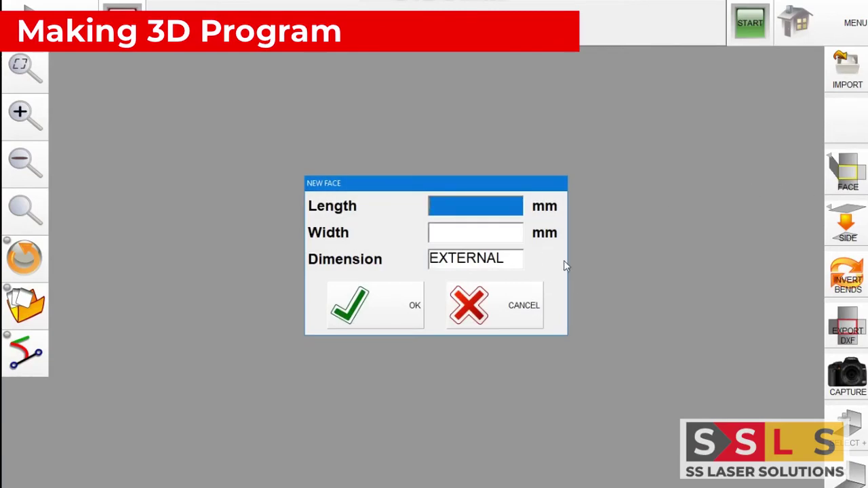
{"action": "type", "text": "1"}
{"action": "type", "text": "00"}
{"action": "type", "text": "300.0"}
{"action": "left_click", "coordinate": [475, 226]}
{"action": "type", "text": "300"}
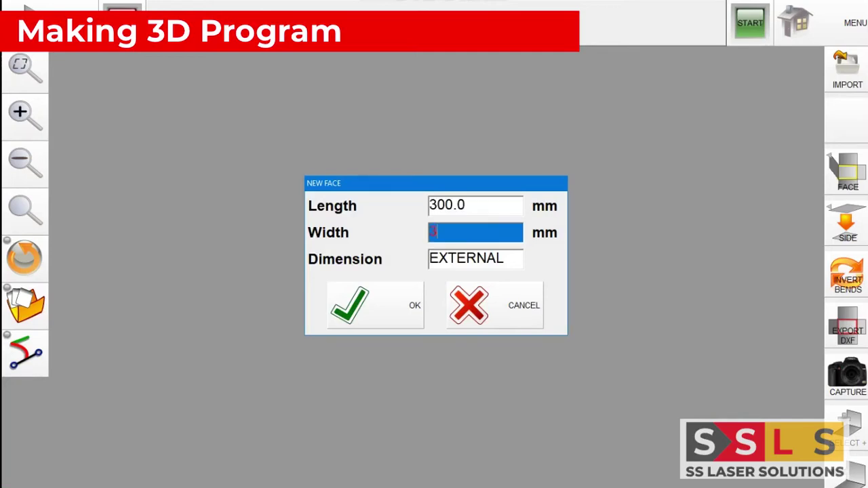
{"action": "type", "text": ".0"}
{"action": "left_click", "coordinate": [417, 317]}
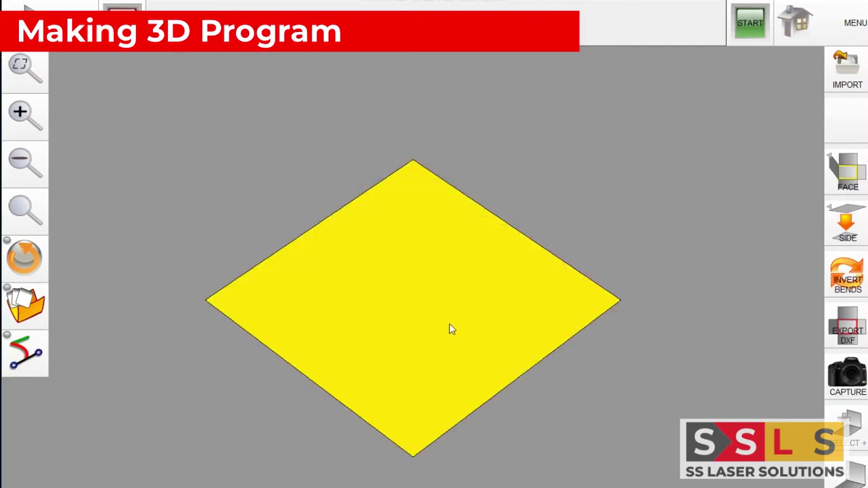
Step: Add a 100 mm face bent at 90° on the base face's upper-left edge
{"action": "left_click", "coordinate": [306, 244]}
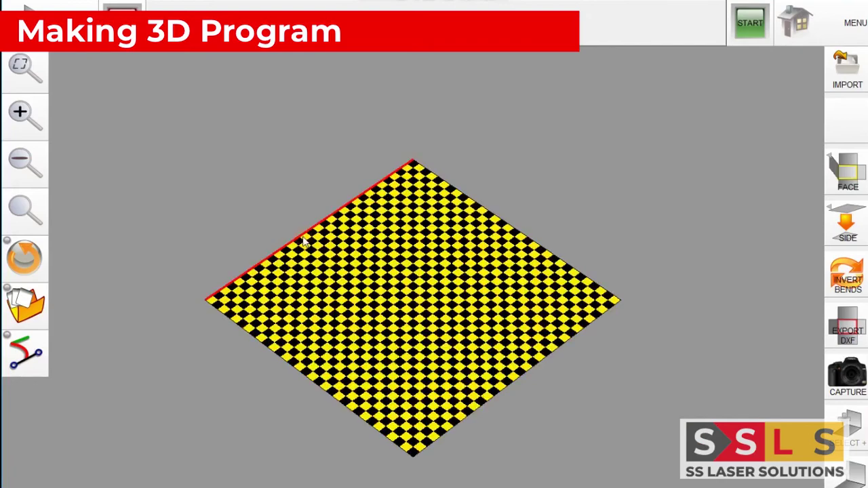
{"action": "left_click", "coordinate": [856, 183]}
{"action": "left_click", "coordinate": [790, 182]}
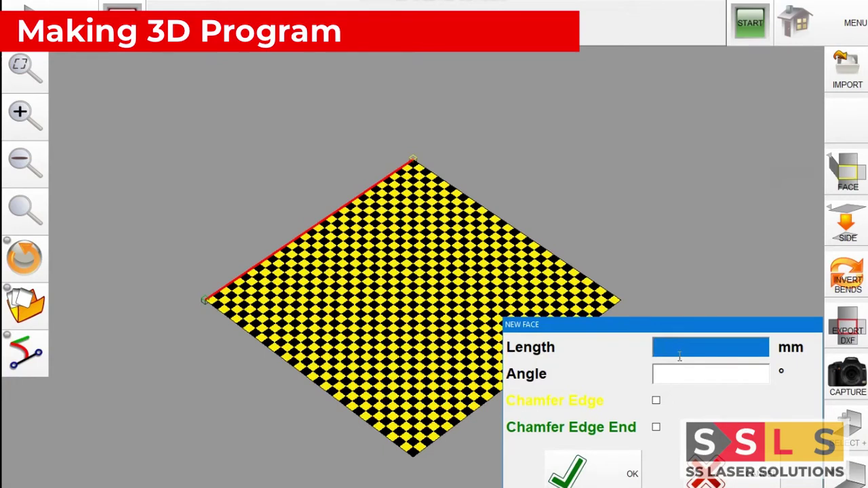
{"action": "type", "text": "300.0100.0"}
{"action": "left_click", "coordinate": [717, 379]}
{"action": "type", "text": "90"}
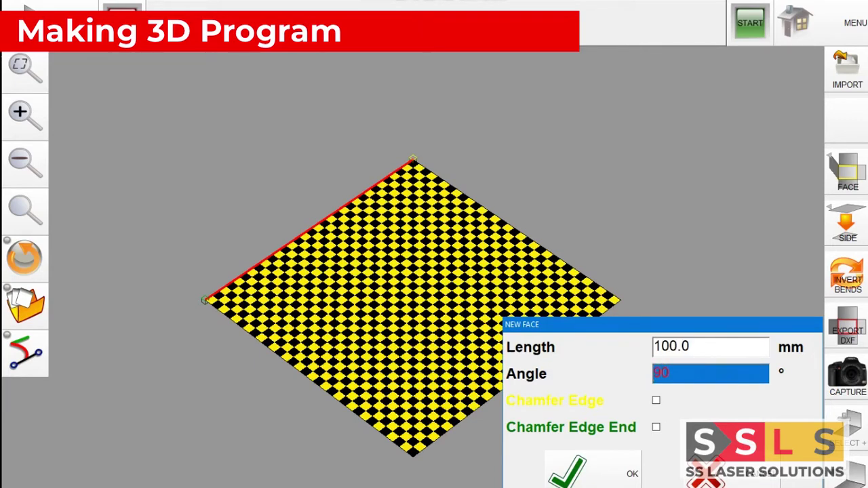
{"action": "type", "text": ".0"}
{"action": "left_click", "coordinate": [600, 475]}
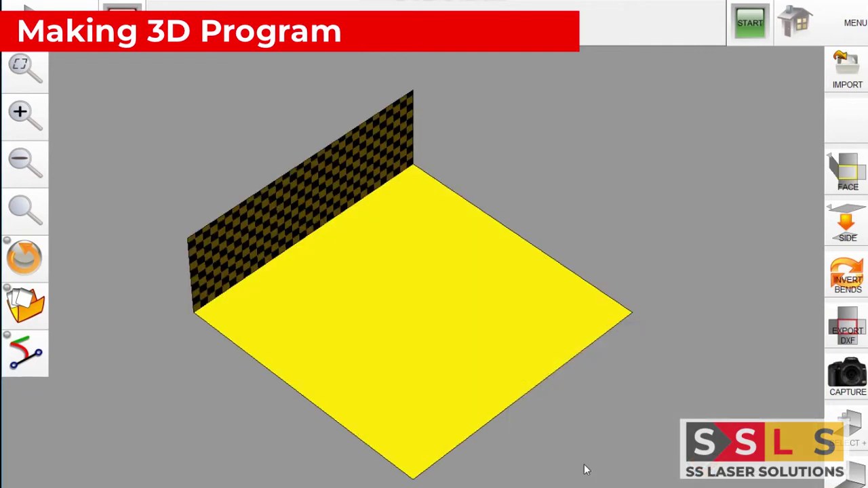
Step: Add a 100 mm wall at 90° on the base face's upper-right edge
{"action": "left_click", "coordinate": [560, 270]}
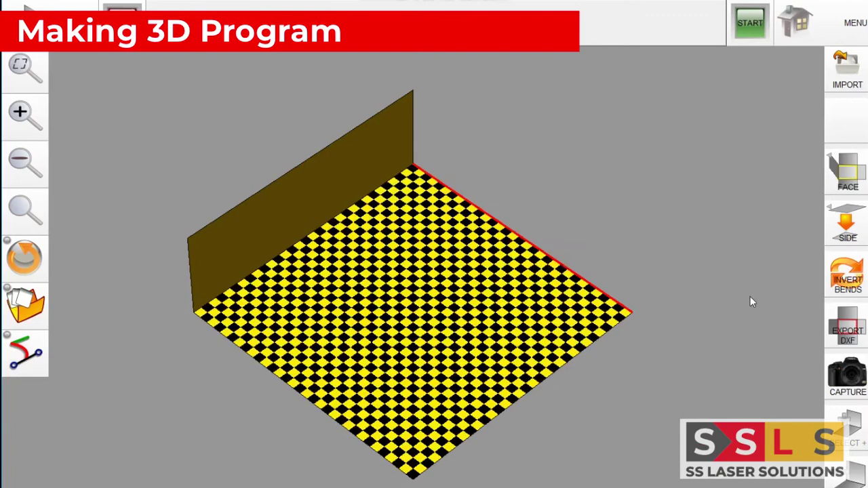
{"action": "left_click", "coordinate": [846, 183]}
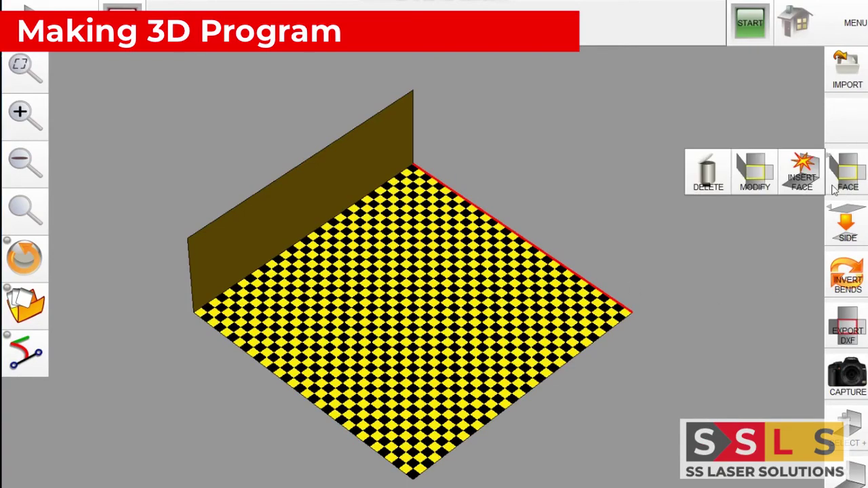
{"action": "left_click", "coordinate": [806, 179]}
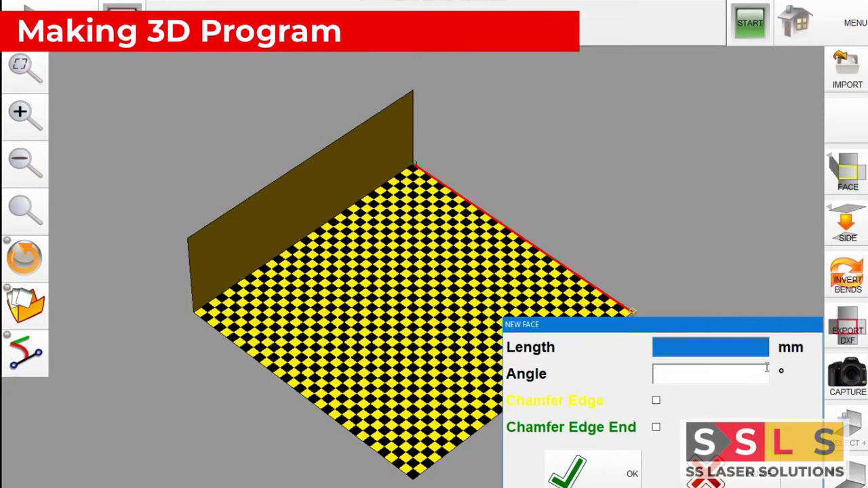
{"action": "type", "text": "100"}
{"action": "key", "text": "Return"}
{"action": "left_click", "coordinate": [727, 374]}
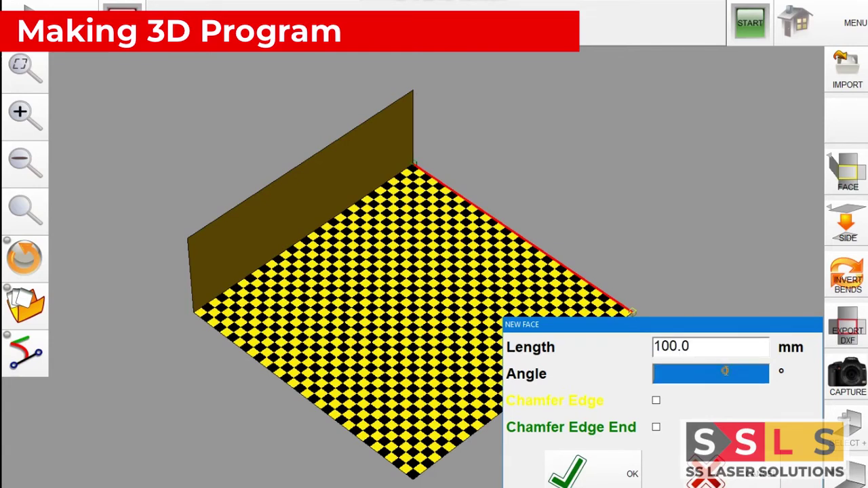
{"action": "type", "text": "90.0"}
{"action": "left_click", "coordinate": [610, 475]}
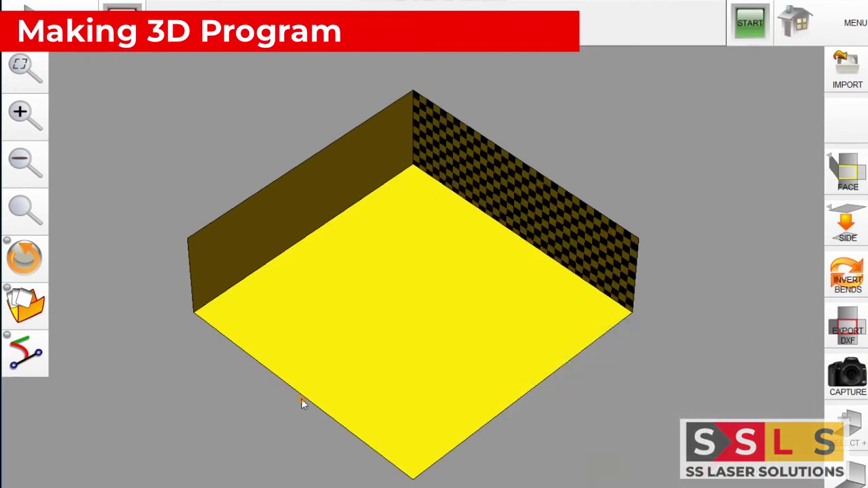
Step: Add a third 100 mm wall at 90° on the floor's front-left edge
{"action": "left_click", "coordinate": [307, 396]}
{"action": "left_click", "coordinate": [853, 193]}
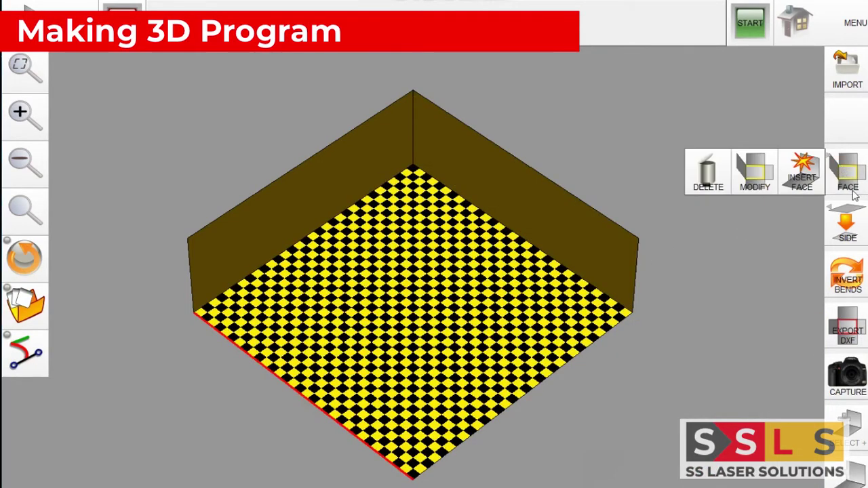
{"action": "left_click", "coordinate": [801, 173]}
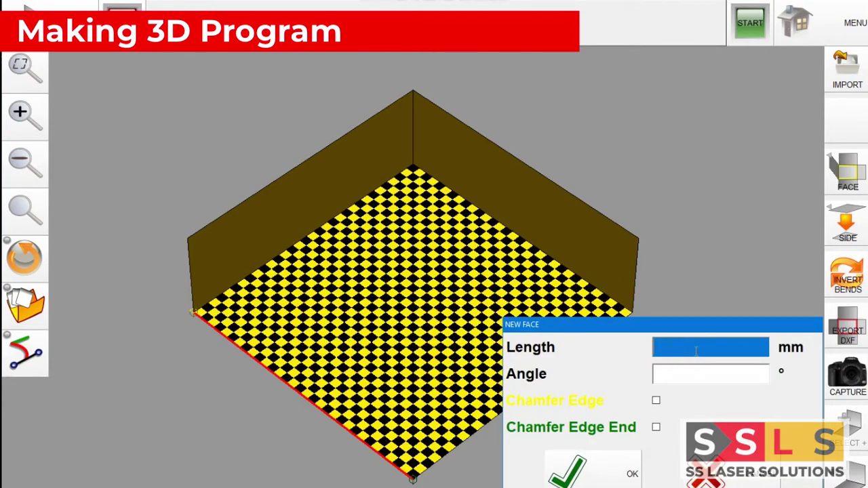
{"action": "type", "text": "100.0"}
{"action": "left_click", "coordinate": [719, 375]}
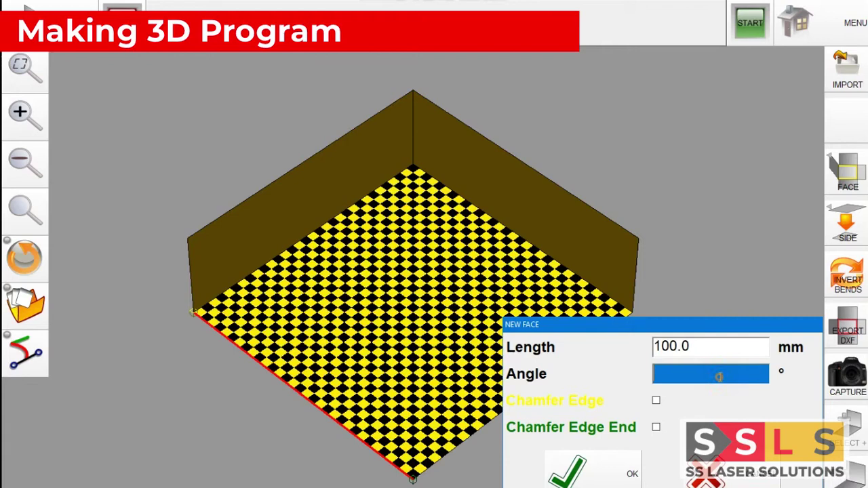
{"action": "type", "text": "90.0"}
{"action": "key", "text": "Return"}
Step: Select the floor's open front-right edge for a new face
{"action": "left_click", "coordinate": [501, 410]}
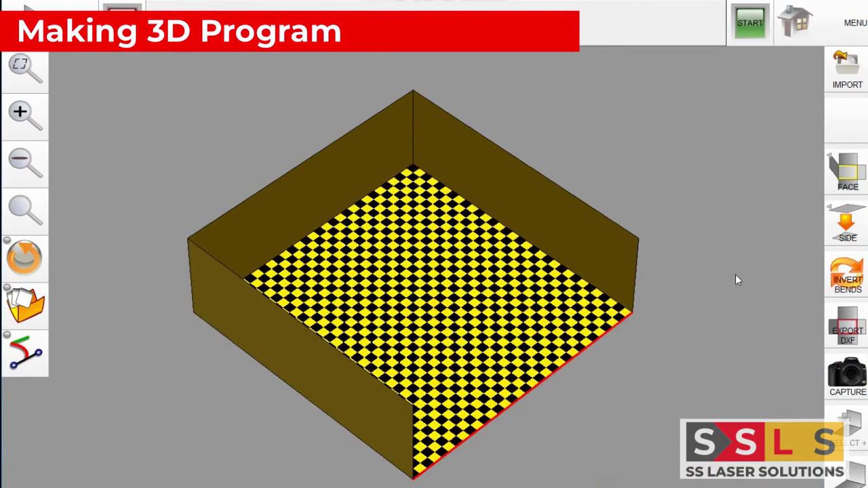
{"action": "left_click", "coordinate": [840, 177]}
{"action": "left_click", "coordinate": [805, 178]}
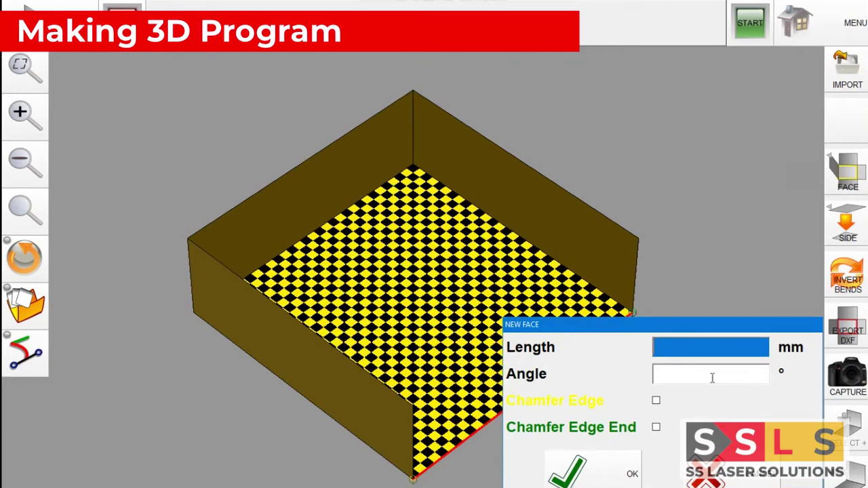
Step: Create the front-right flange with length 50.0 mm and a 45° angle
{"action": "type", "text": "50.0"}
{"action": "left_click", "coordinate": [681, 381]}
{"action": "type", "text": "45"}
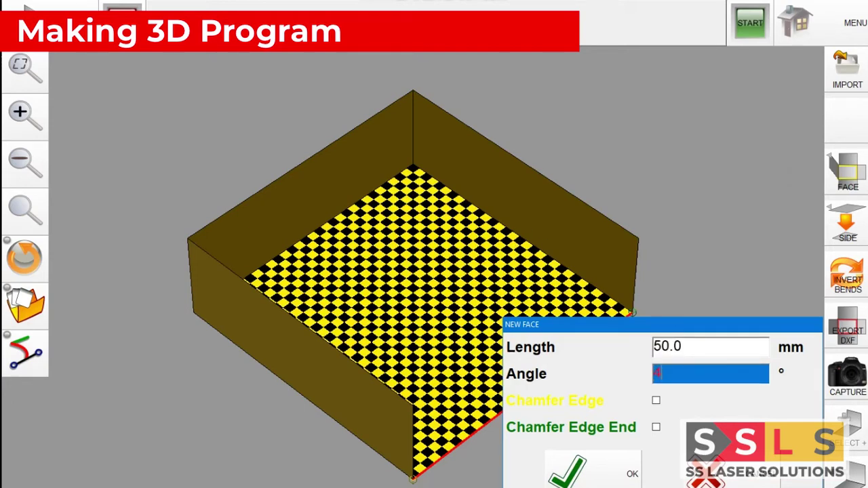
{"action": "left_click", "coordinate": [600, 481]}
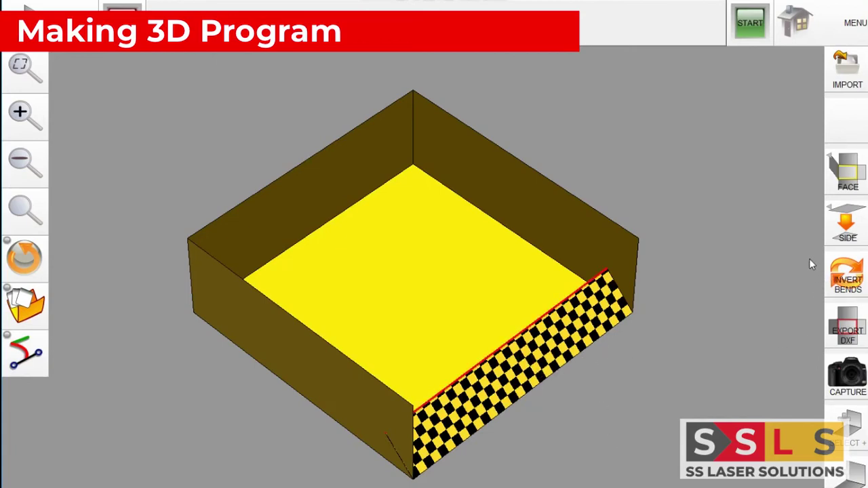
Step: Delete the selected 50 mm 45° flange and confirm the removal
{"action": "left_click", "coordinate": [847, 178]}
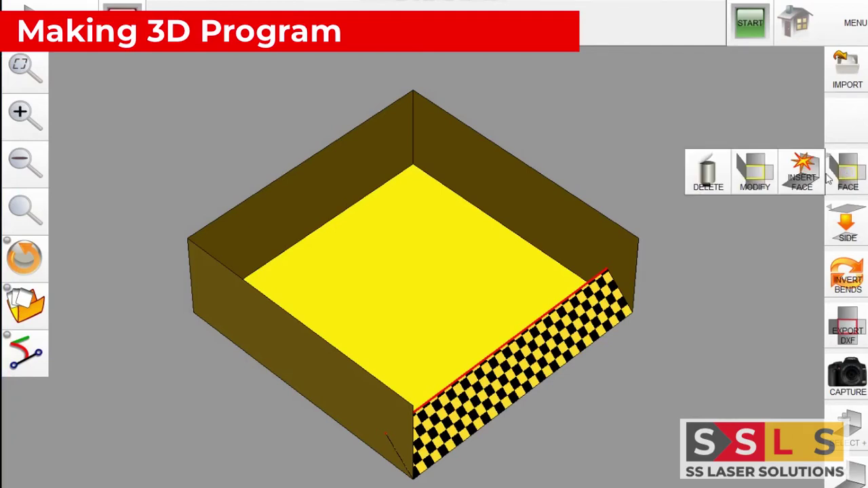
{"action": "left_click", "coordinate": [708, 173]}
{"action": "left_click", "coordinate": [309, 314]}
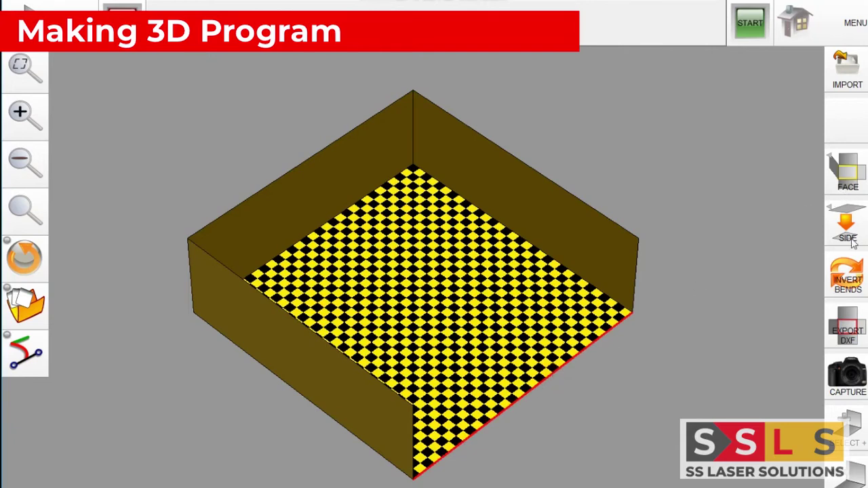
Step: Insert a 50.0 mm face at 135.0° on the tray's open front-right edge
{"action": "left_click", "coordinate": [849, 177]}
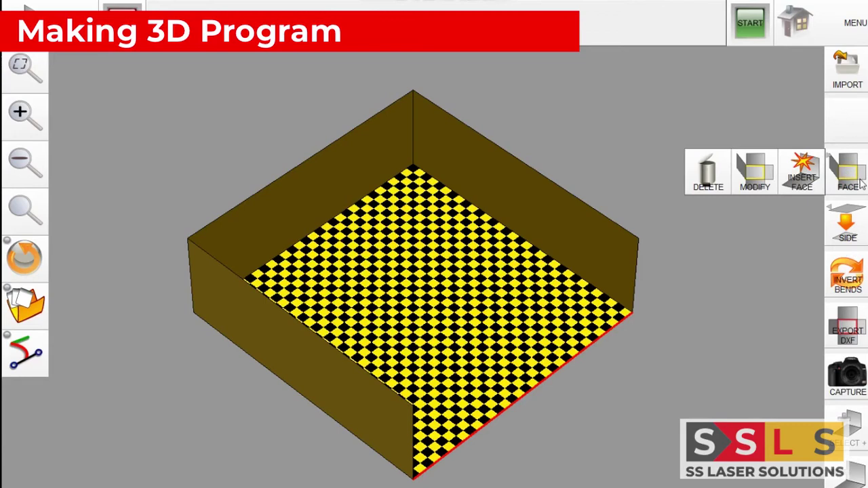
{"action": "left_click", "coordinate": [809, 183]}
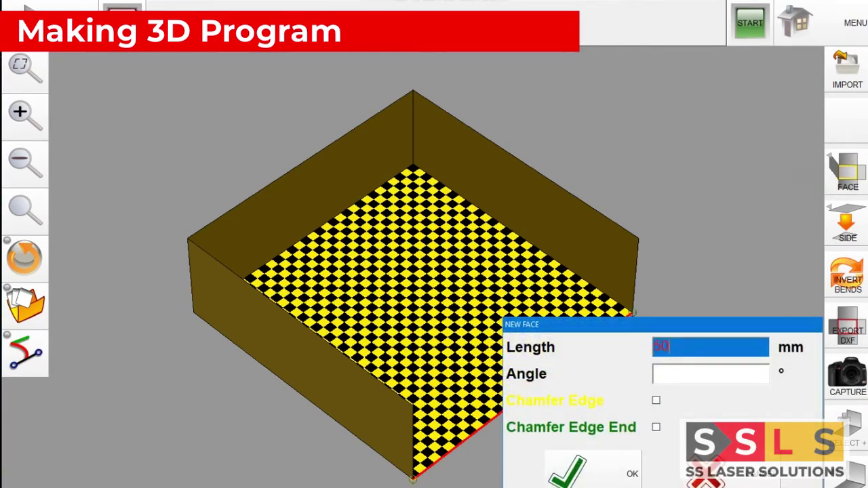
{"action": "type", "text": "50.0"}
{"action": "left_click", "coordinate": [680, 369]}
{"action": "type", "text": "1"}
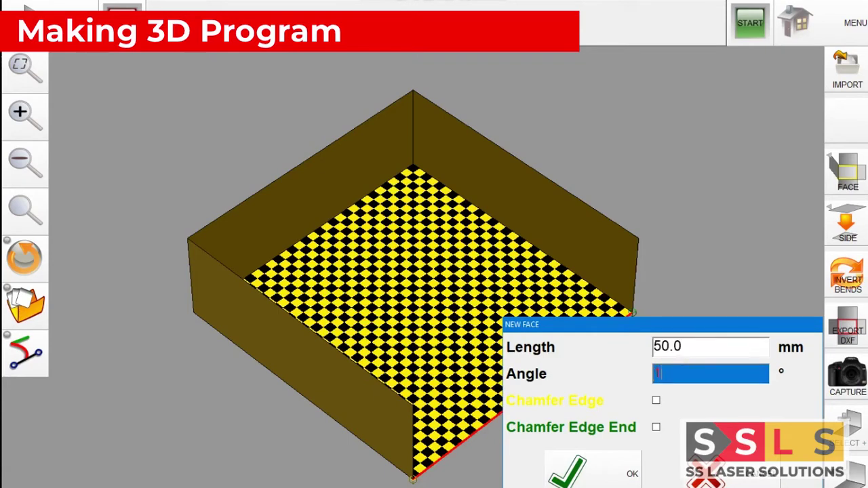
{"action": "type", "text": "35.0"}
{"action": "left_click", "coordinate": [628, 483]}
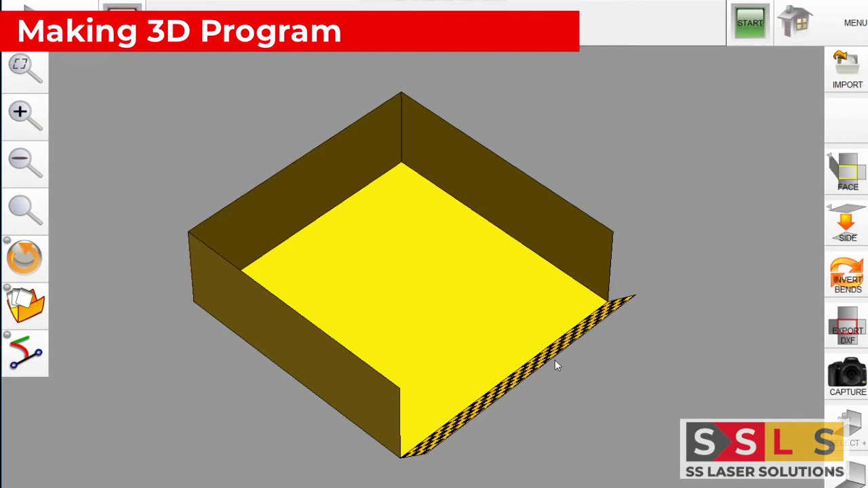
Step: Select the angled flange's outer edge and add a 50.0 mm face folding outward
{"action": "left_click", "coordinate": [848, 178]}
{"action": "left_click", "coordinate": [801, 177]}
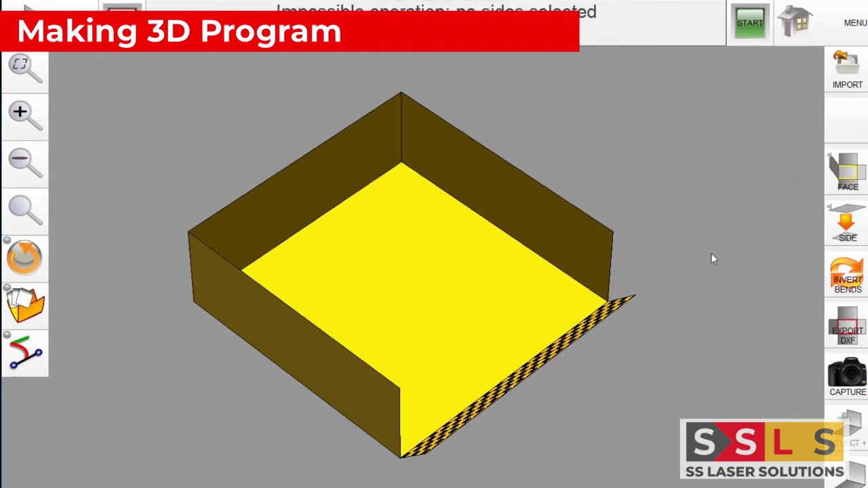
{"action": "left_click", "coordinate": [568, 347]}
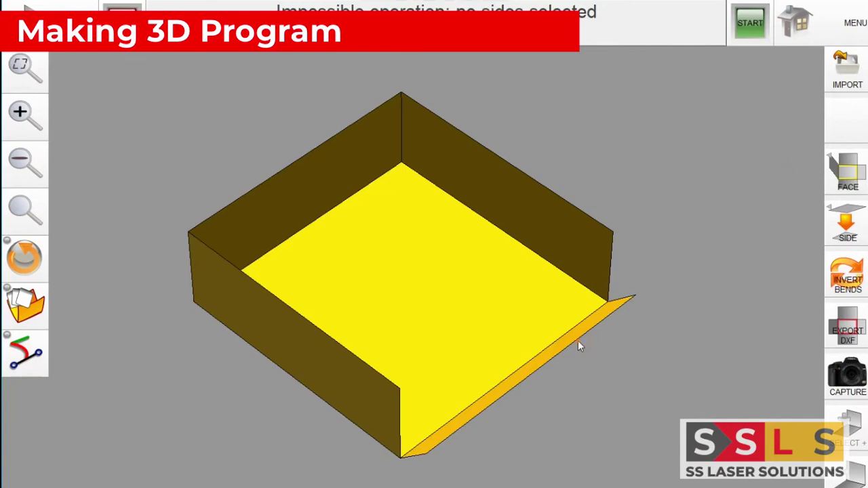
{"action": "left_click", "coordinate": [576, 347]}
{"action": "left_click", "coordinate": [853, 185]}
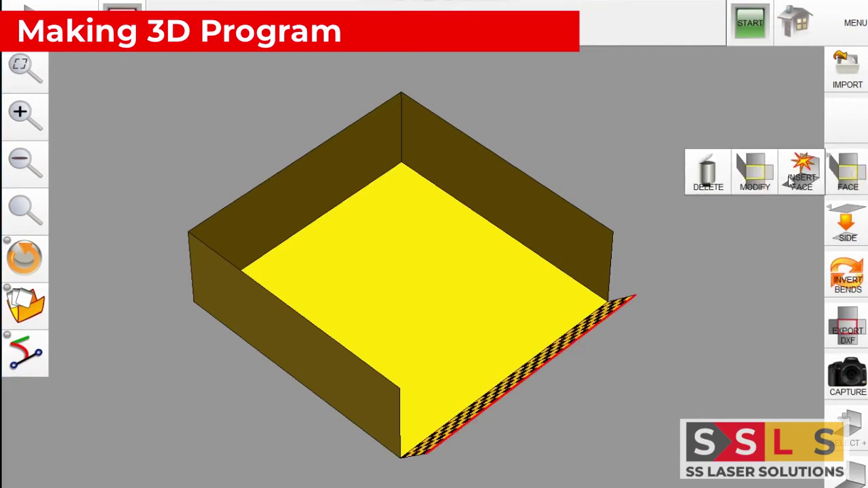
{"action": "left_click", "coordinate": [799, 178]}
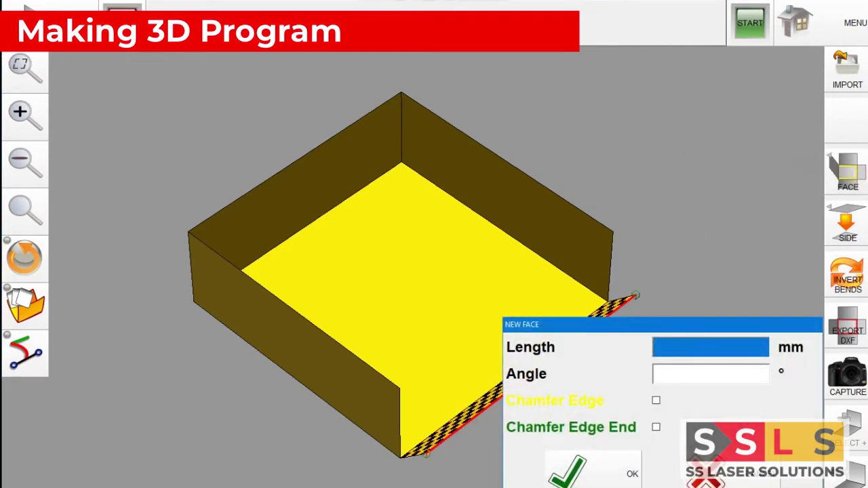
{"action": "type", "text": "50.0"}
{"action": "left_click", "coordinate": [676, 372]}
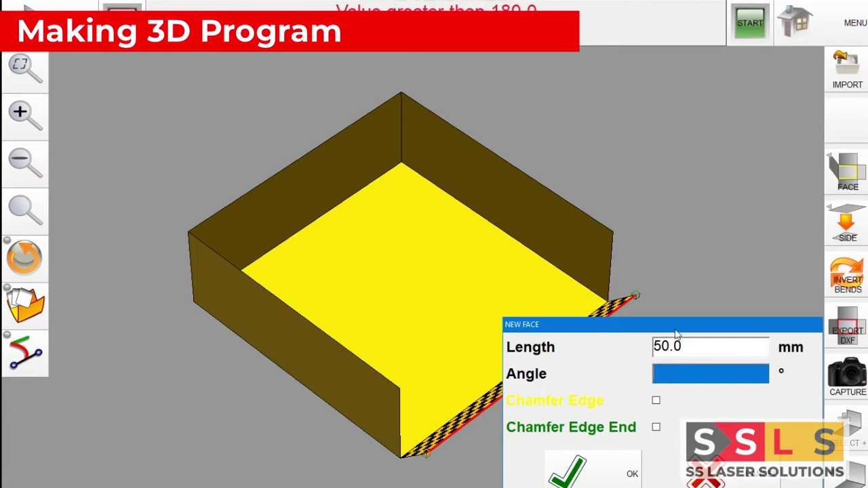
{"action": "type", "text": "150"}
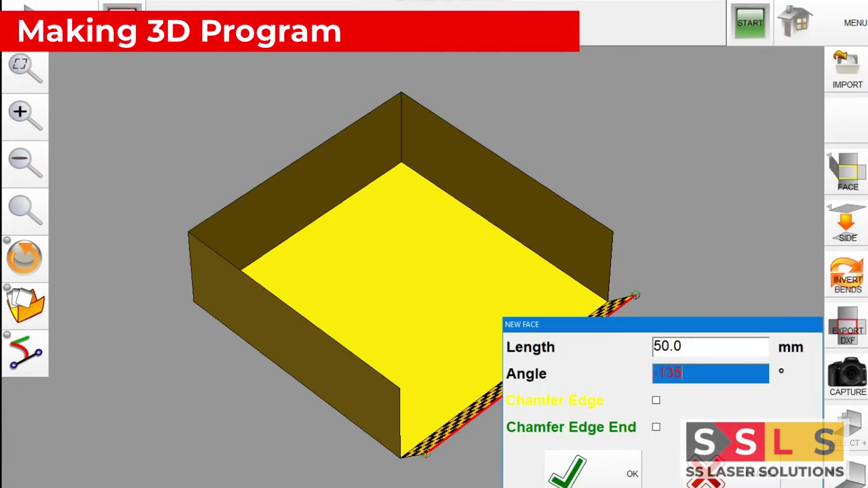
{"action": "left_click", "coordinate": [591, 478]}
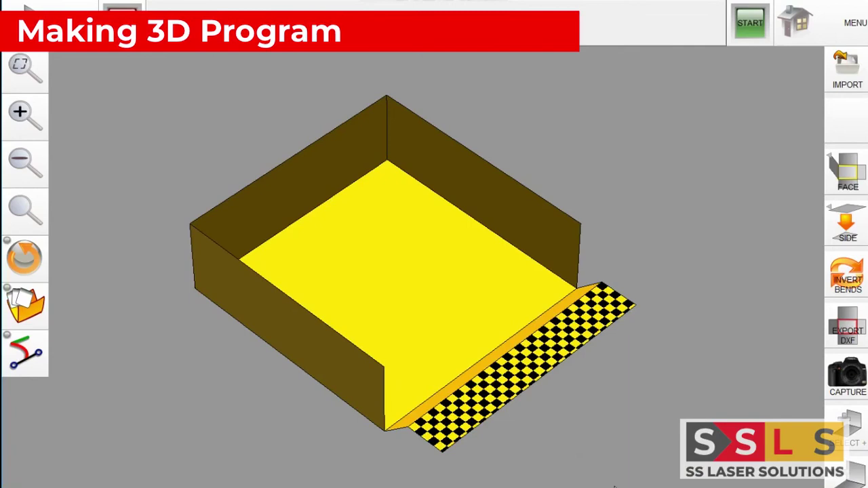
Step: Orbit the tray to inspect its walls and 50 mm flange from other sides, ending isometric
{"action": "left_click", "coordinate": [22, 268]}
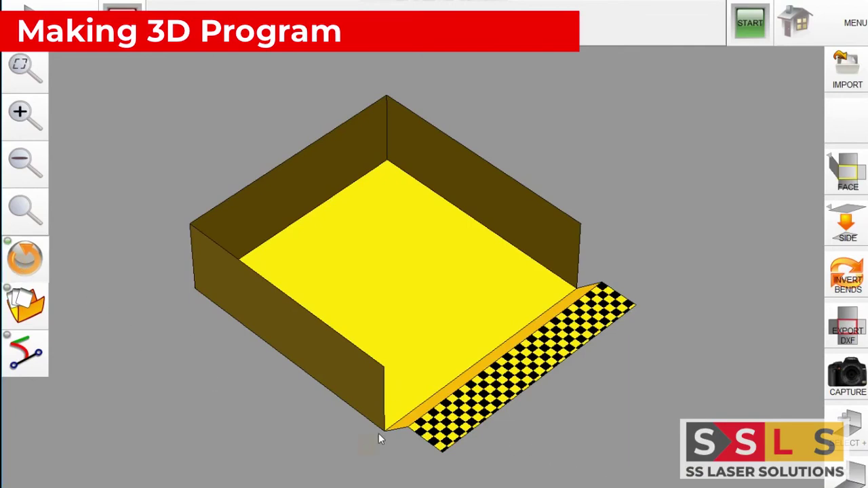
{"action": "left_click_drag", "start_coordinate": [387, 454], "coordinate": [561, 378]}
{"action": "left_click_drag", "start_coordinate": [176, 240], "coordinate": [144, 234]}
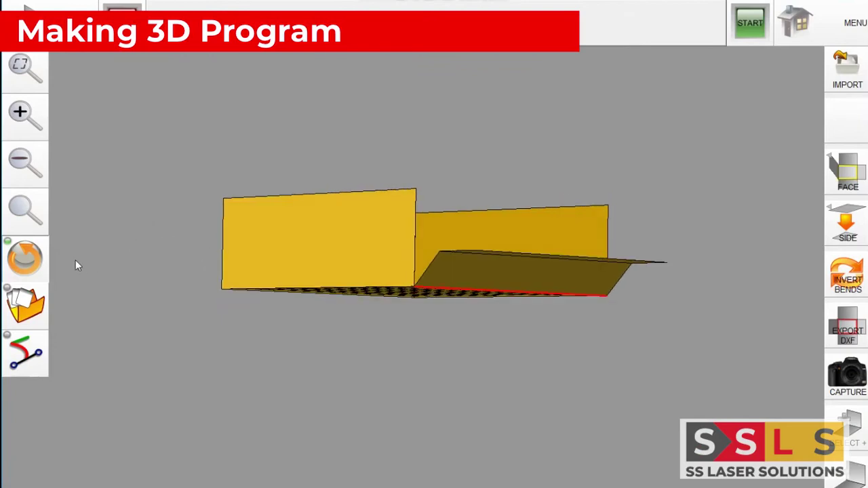
{"action": "left_click", "coordinate": [27, 262]}
{"action": "left_click_drag", "start_coordinate": [224, 332], "coordinate": [294, 362]}
Step: Open Tool Up from the main menu, showing two PS_135_85_R08 punches at 1200 and 1769
{"action": "left_click", "coordinate": [796, 34]}
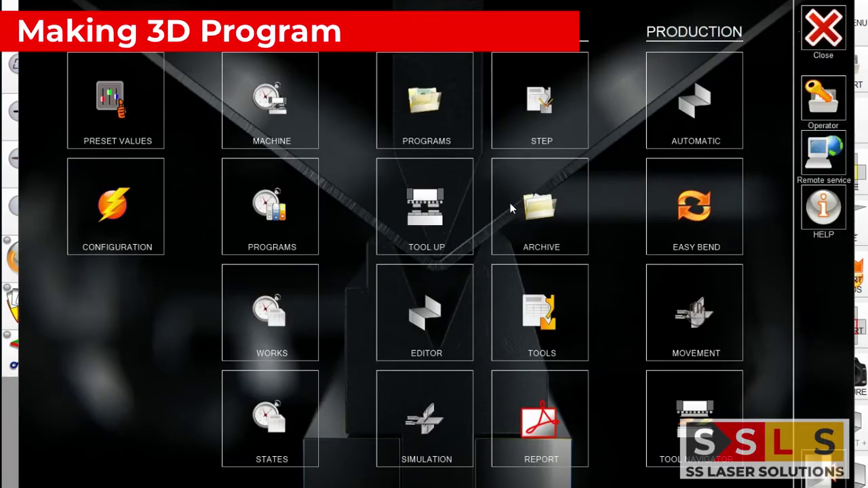
{"action": "left_click", "coordinate": [451, 242]}
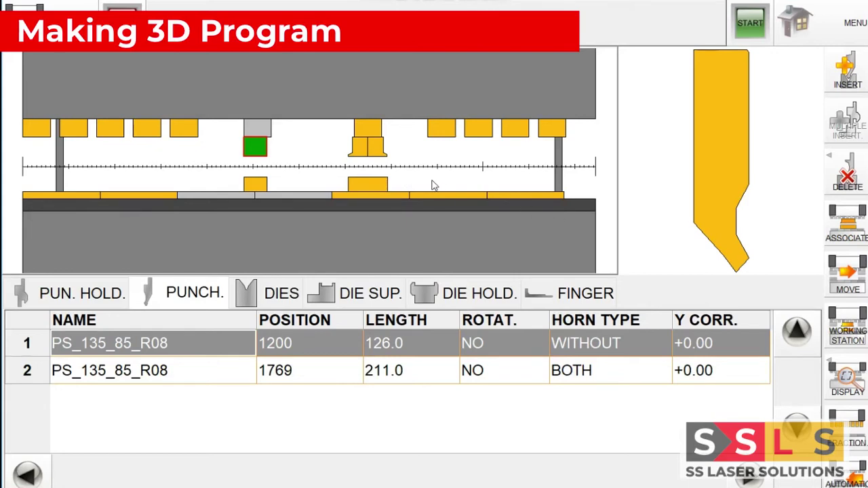
Step: Delete all tools from the machine, clearing both punches
{"action": "left_click", "coordinate": [847, 178]}
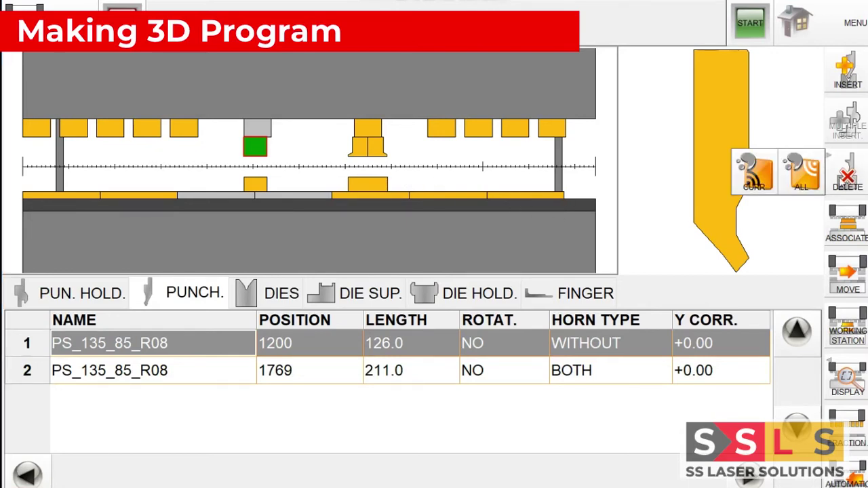
{"action": "left_click", "coordinate": [812, 187]}
{"action": "left_click", "coordinate": [358, 297]}
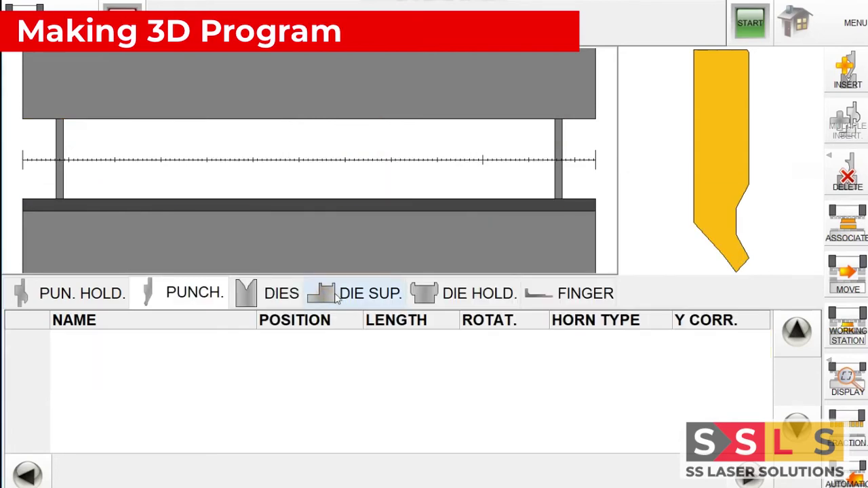
Step: Cancel the punch library and start a multiple insertion of DEMO holders spanning 0–3110 mm
{"action": "left_click", "coordinate": [856, 61]}
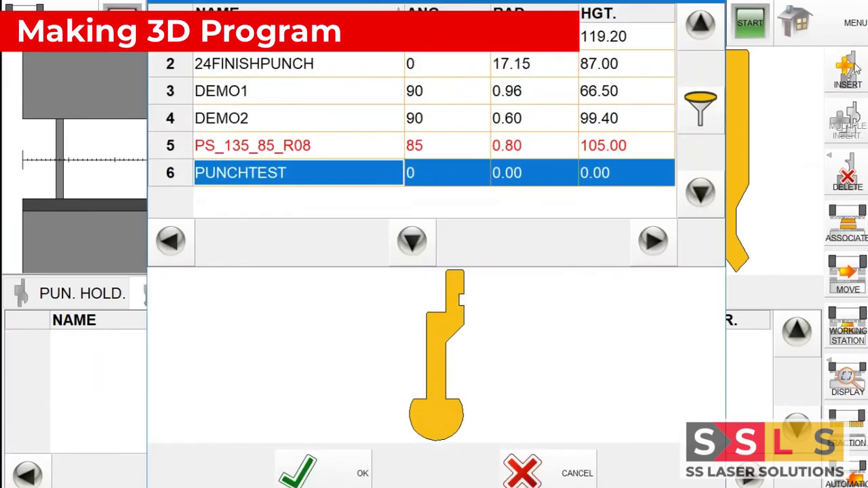
{"action": "left_click", "coordinate": [563, 466]}
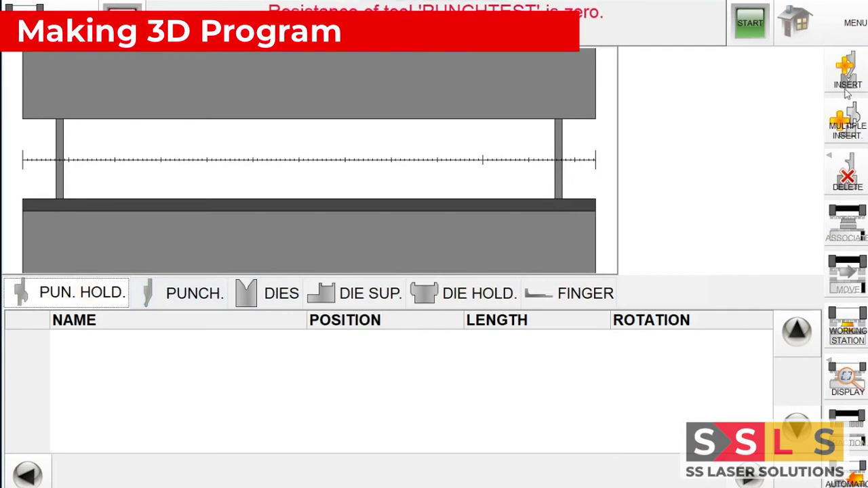
{"action": "left_click", "coordinate": [848, 117]}
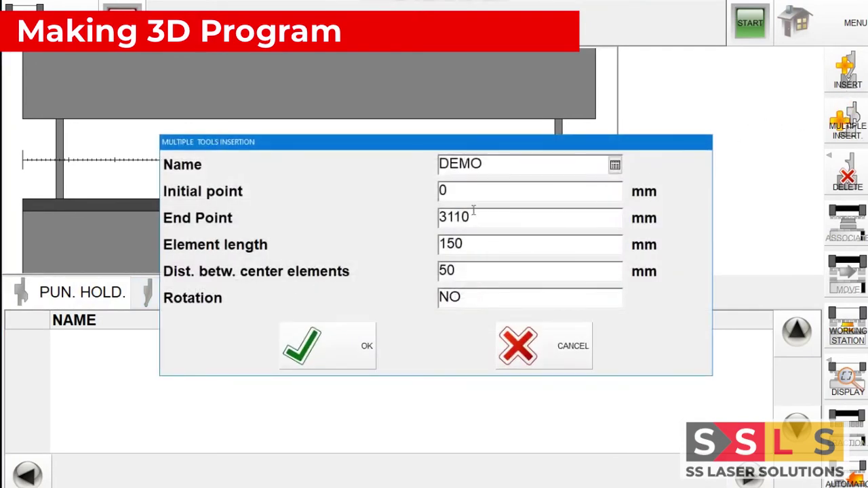
Step: Insert 150 mm DEMO punch holders every 200 mm from position 0, then show the empty punch list
{"action": "left_click", "coordinate": [362, 346]}
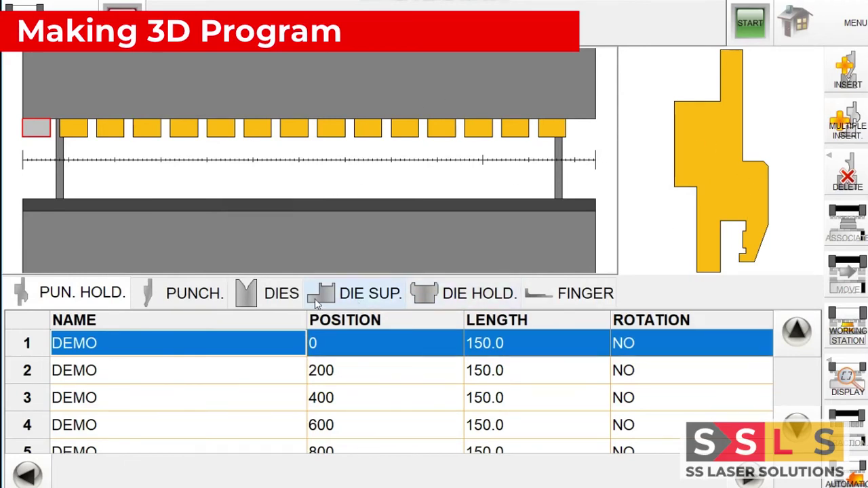
{"action": "left_click", "coordinate": [208, 298]}
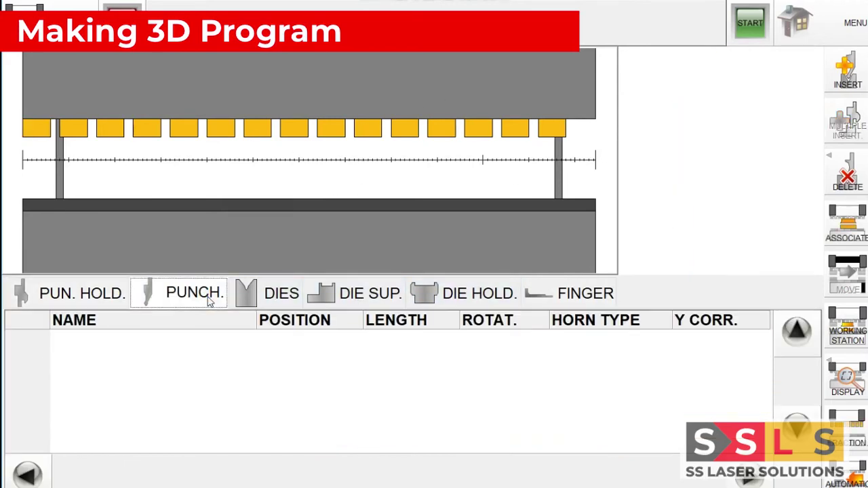
{"action": "left_click", "coordinate": [857, 82]}
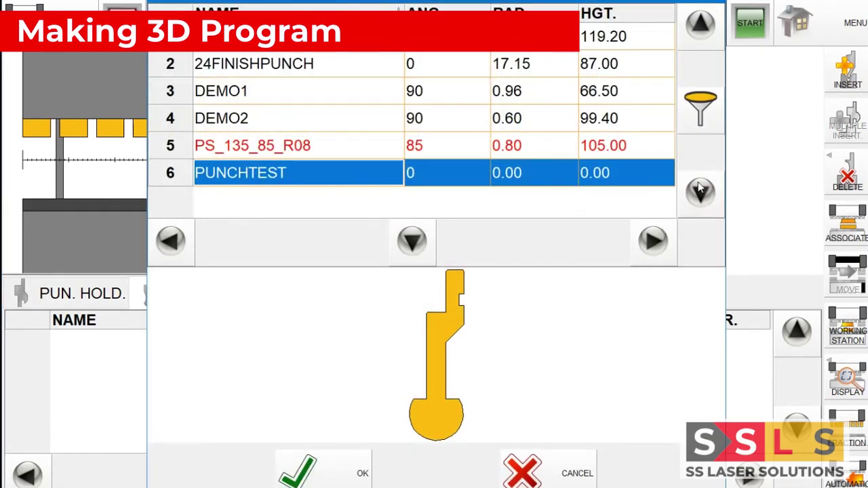
{"action": "left_click", "coordinate": [537, 470]}
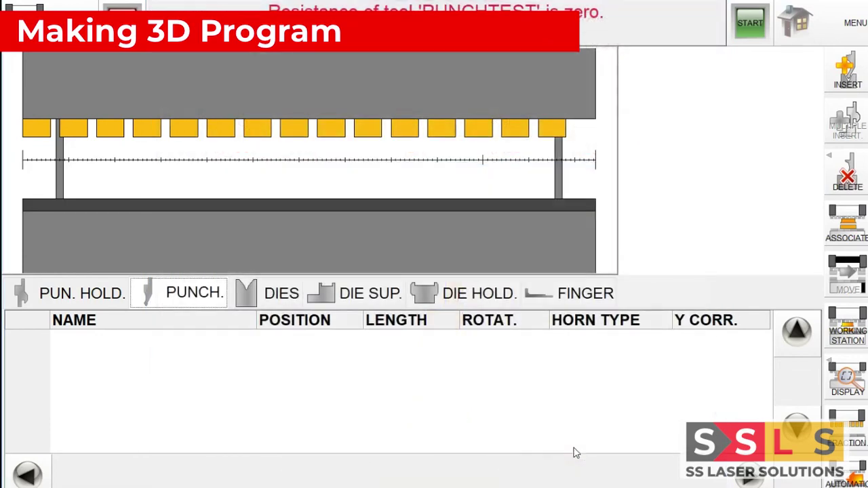
{"action": "left_click", "coordinate": [856, 479]}
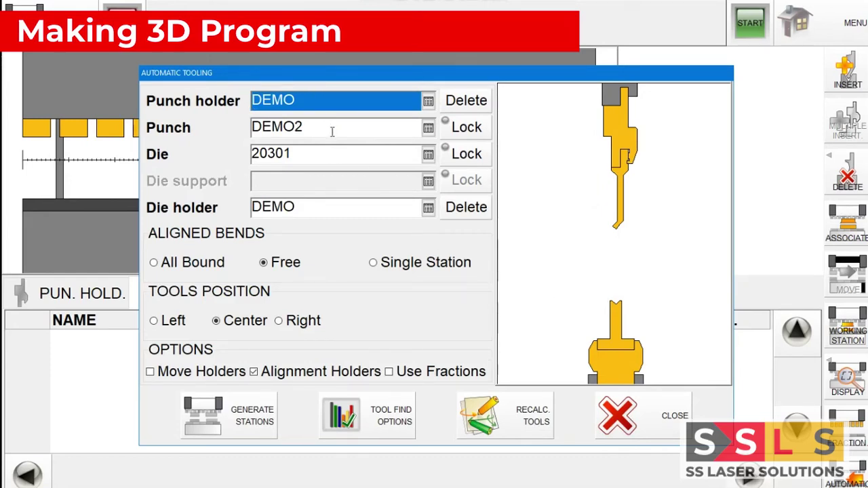
{"action": "double_click", "coordinate": [297, 155]}
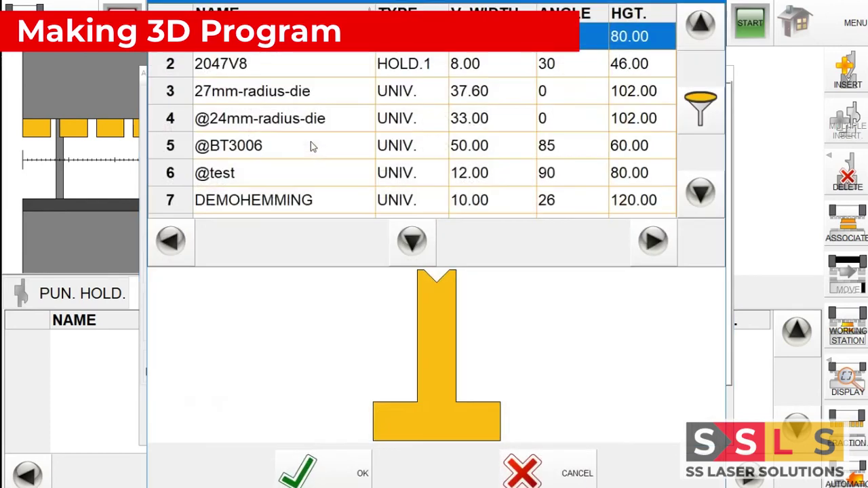
{"action": "left_click", "coordinate": [301, 64]}
{"action": "left_click", "coordinate": [297, 87]}
{"action": "left_click", "coordinate": [287, 64]}
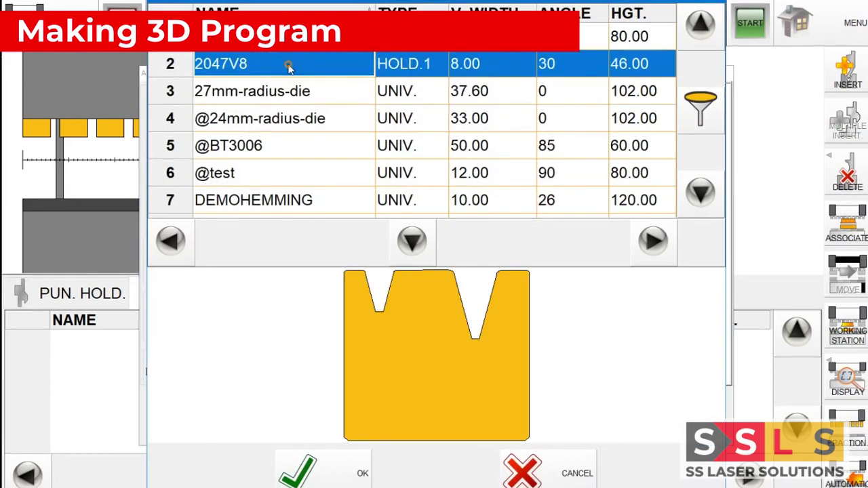
{"action": "left_click", "coordinate": [297, 51]}
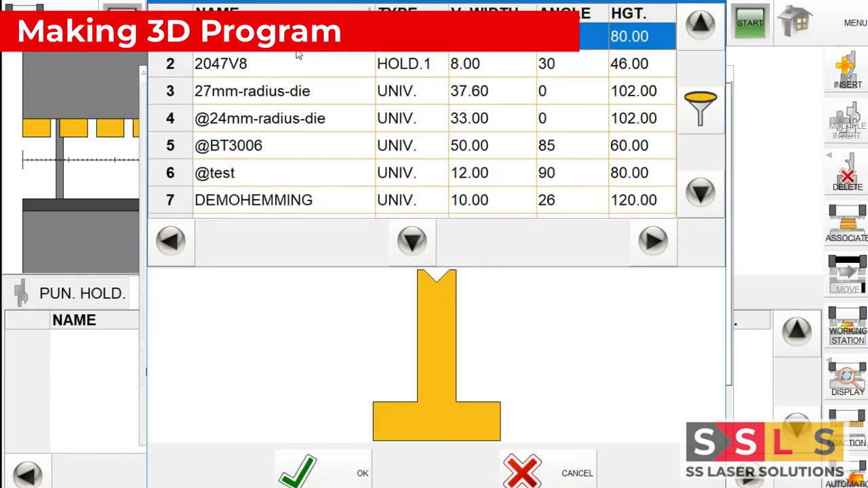
{"action": "left_click", "coordinate": [302, 63]}
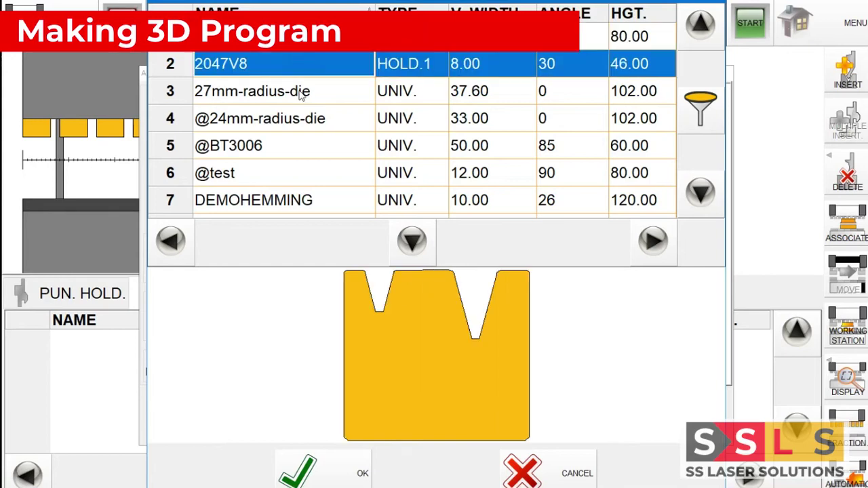
{"action": "left_click", "coordinate": [300, 110]}
{"action": "left_click", "coordinate": [328, 145]}
Step: Choose die 20301 and punch DEMO2 for automatic tooling
{"action": "scroll", "coordinate": [327, 143], "scroll_direction": "down", "scroll_amount": 1}
{"action": "scroll", "coordinate": [327, 144], "scroll_direction": "down", "scroll_amount": 1}
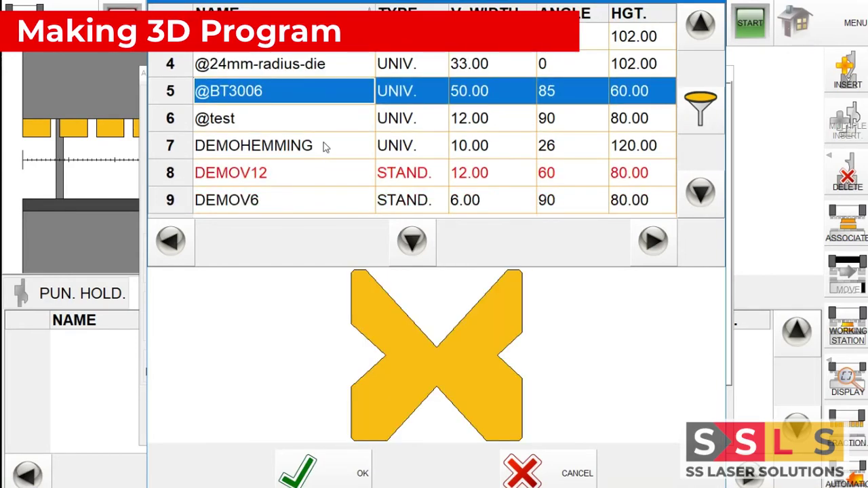
{"action": "scroll", "coordinate": [324, 143], "scroll_direction": "up", "scroll_amount": 2}
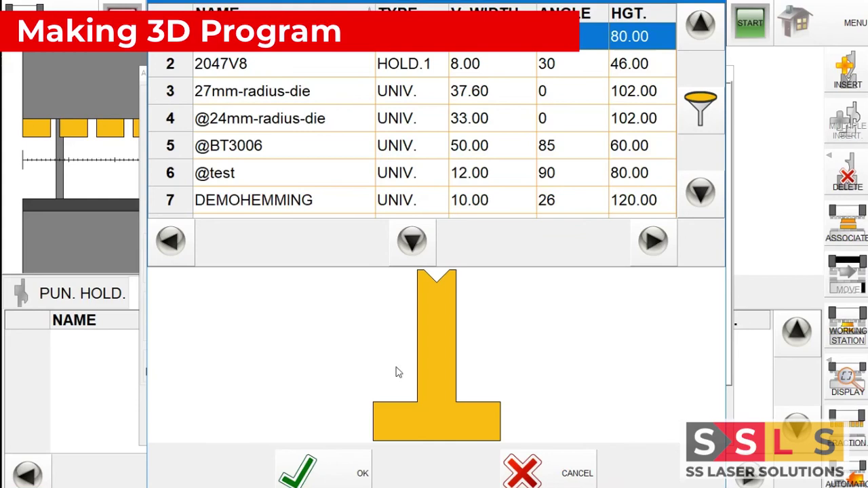
{"action": "left_click", "coordinate": [332, 481]}
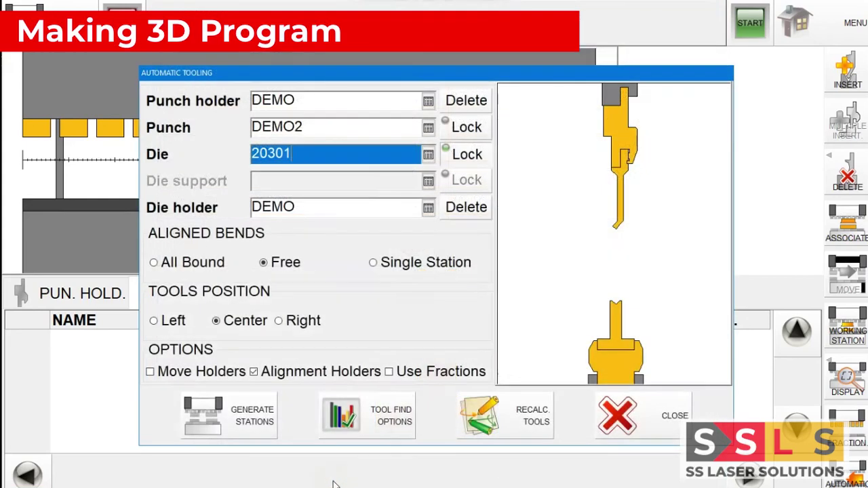
{"action": "double_click", "coordinate": [338, 129]}
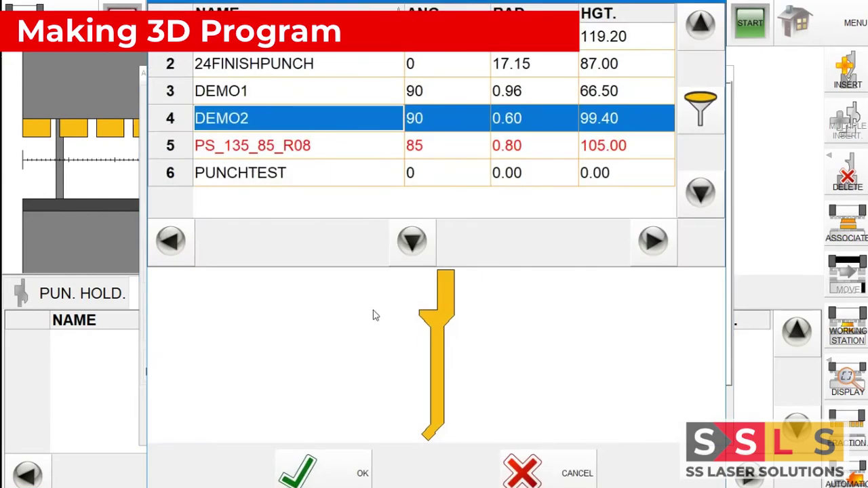
{"action": "left_click", "coordinate": [314, 470]}
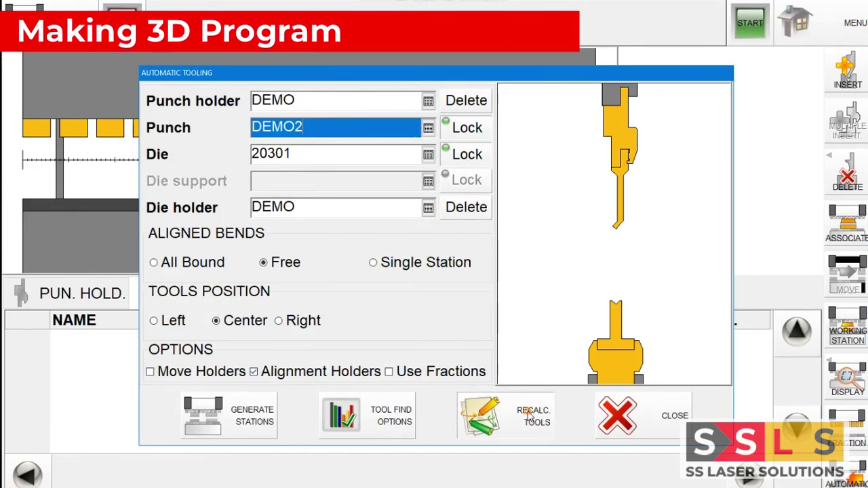
Step: Generate stations and check the DEMO2 row: position 1327, length 295 mm, rotation, horn, Y correction
{"action": "left_click", "coordinate": [254, 419]}
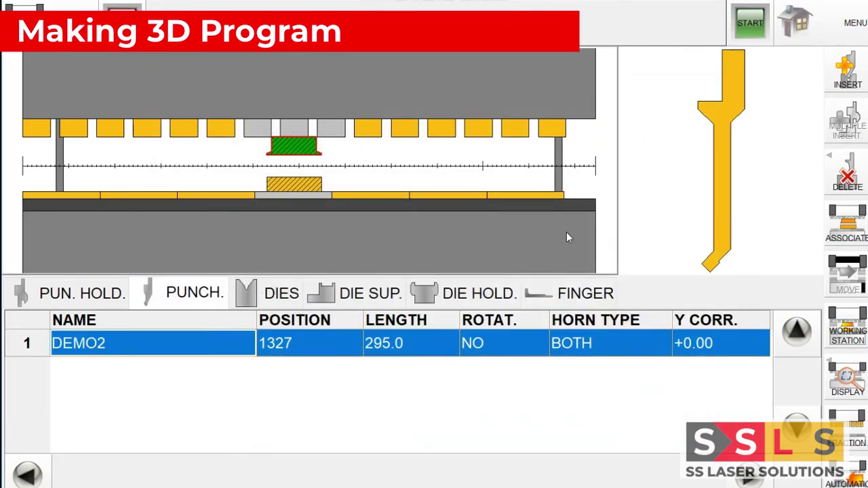
{"action": "left_click", "coordinate": [290, 344]}
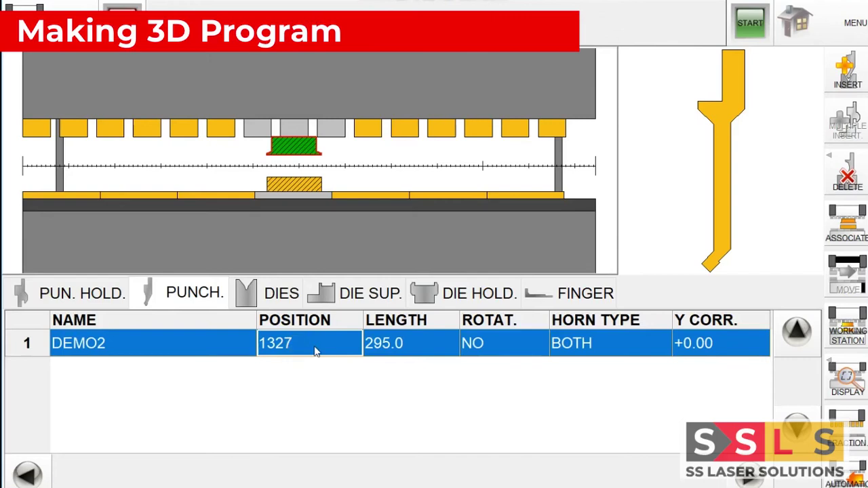
{"action": "left_click", "coordinate": [387, 350]}
{"action": "left_click", "coordinate": [503, 350]}
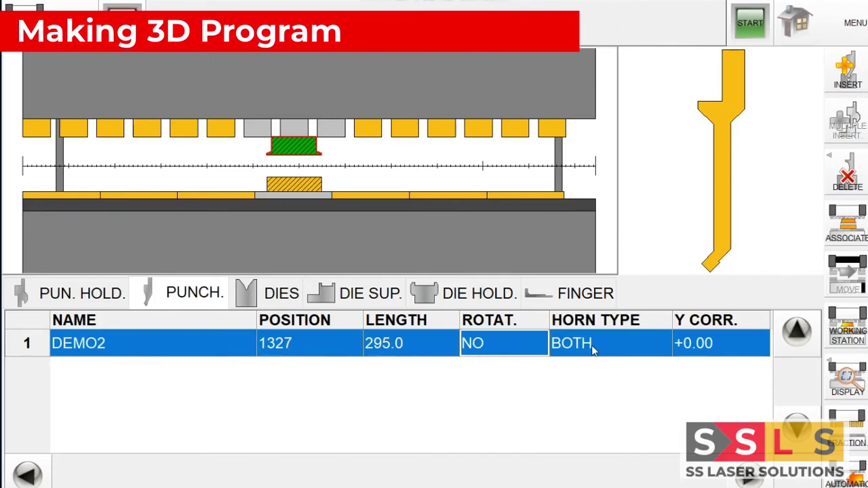
{"action": "left_click", "coordinate": [592, 348]}
{"action": "left_click", "coordinate": [689, 347]}
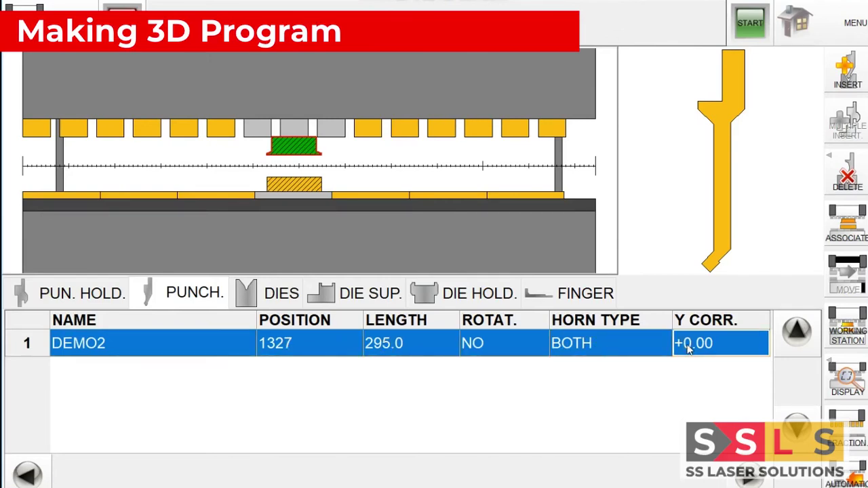
Step: Open the 3D bending simulation and dismiss the tooling Errors List to reach the flat blank
{"action": "left_click", "coordinate": [843, 33]}
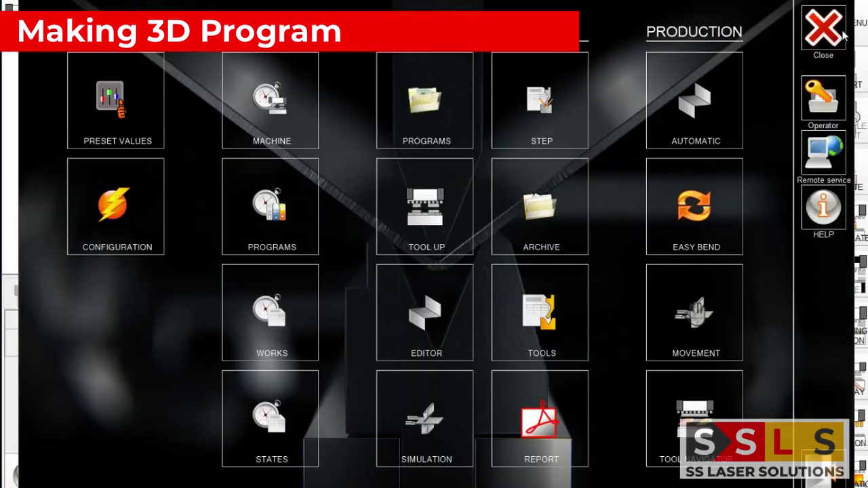
{"action": "left_click", "coordinate": [464, 407]}
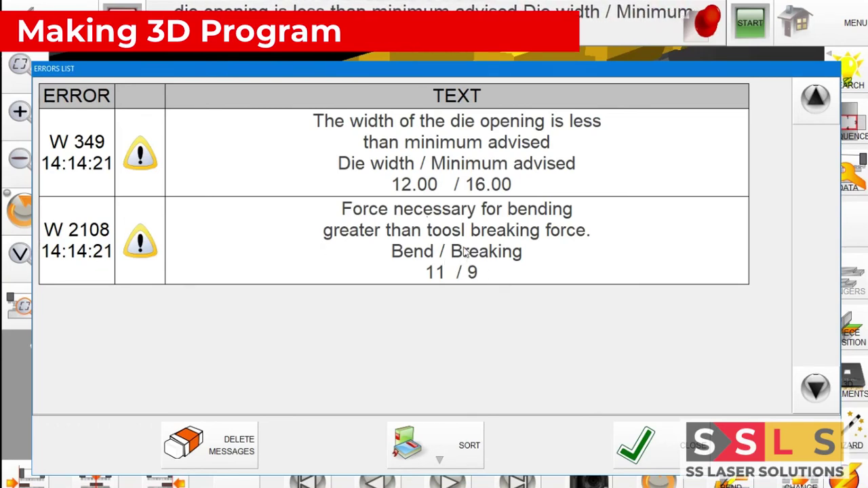
{"action": "left_click", "coordinate": [635, 444]}
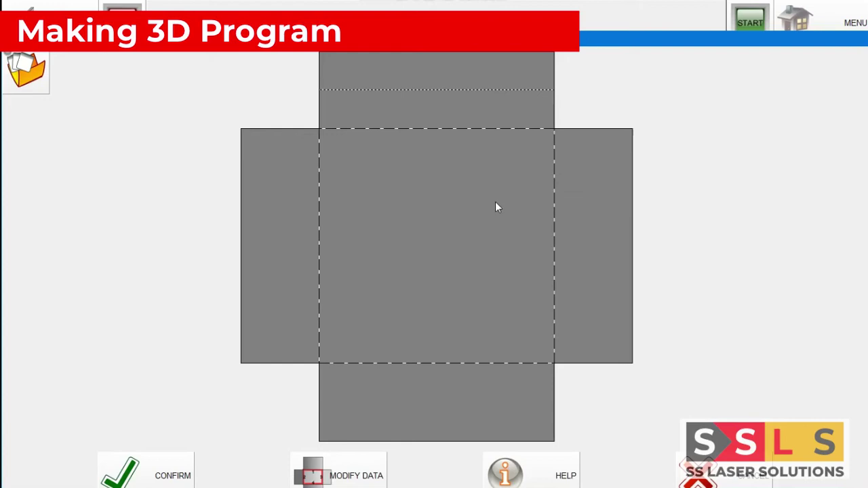
Step: Pick bends 1–5: top flap outer line, top flap base, bottom, left, right flaps; confirm
{"action": "left_click", "coordinate": [460, 89]}
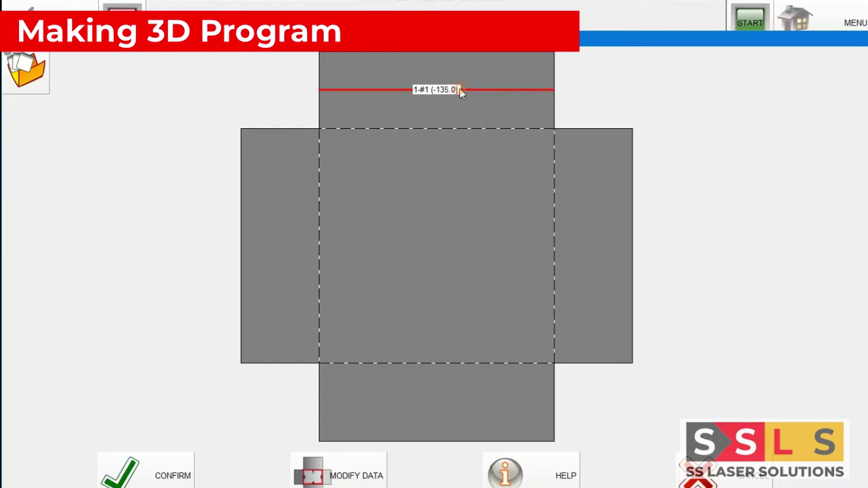
{"action": "left_click", "coordinate": [459, 129]}
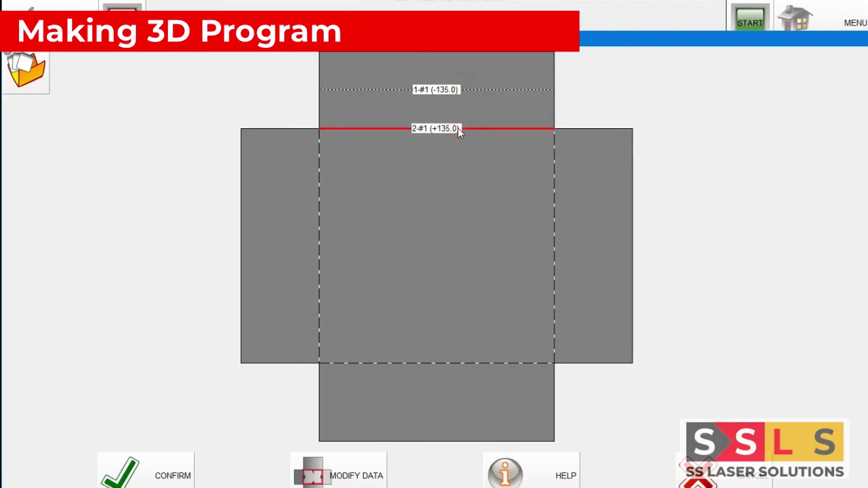
{"action": "left_click", "coordinate": [462, 364]}
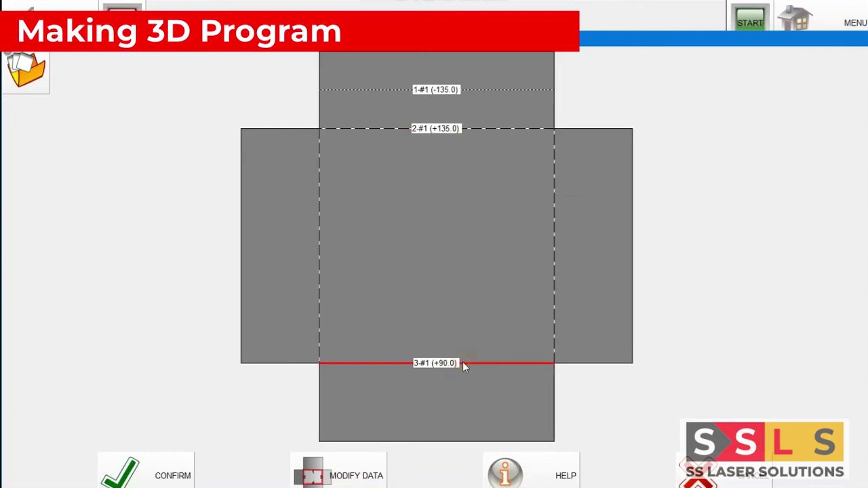
{"action": "left_click", "coordinate": [320, 309]}
{"action": "left_click", "coordinate": [554, 280]}
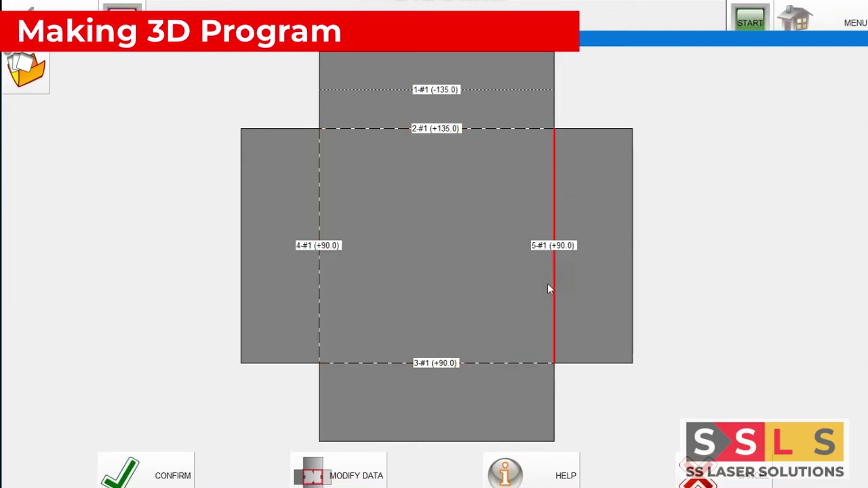
{"action": "left_click", "coordinate": [185, 480]}
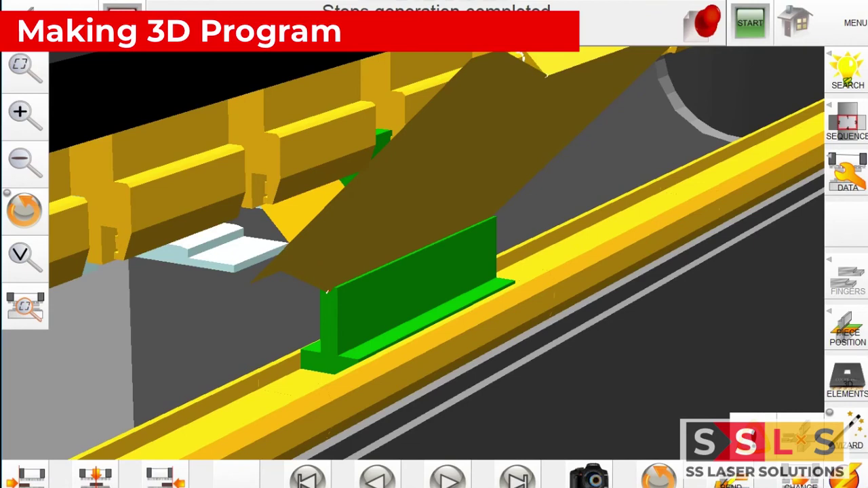
Step: Enter Automatic production and accept the configuration update, loading Test 01 with Y 135.15, X 49.99
{"action": "left_click", "coordinate": [591, 477]}
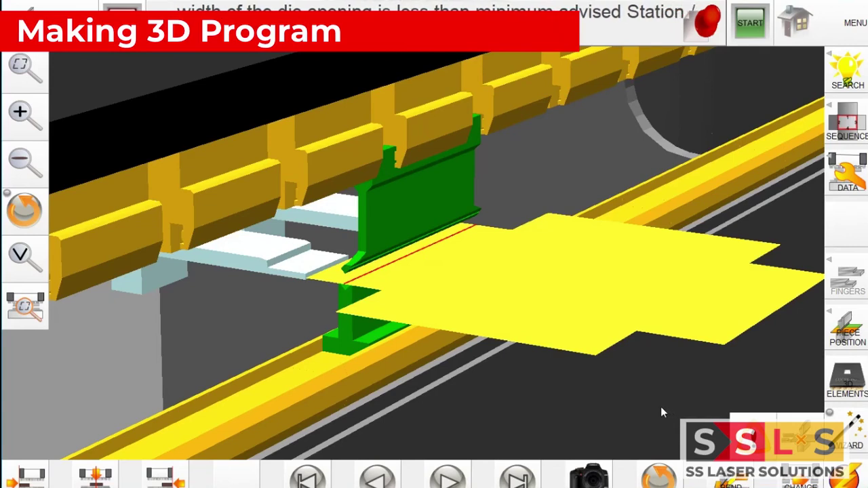
{"action": "left_click", "coordinate": [818, 38]}
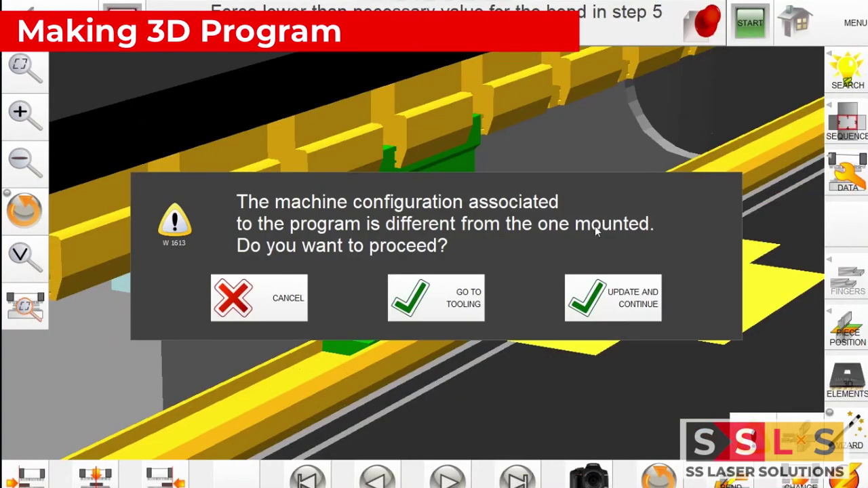
{"action": "left_click", "coordinate": [608, 316]}
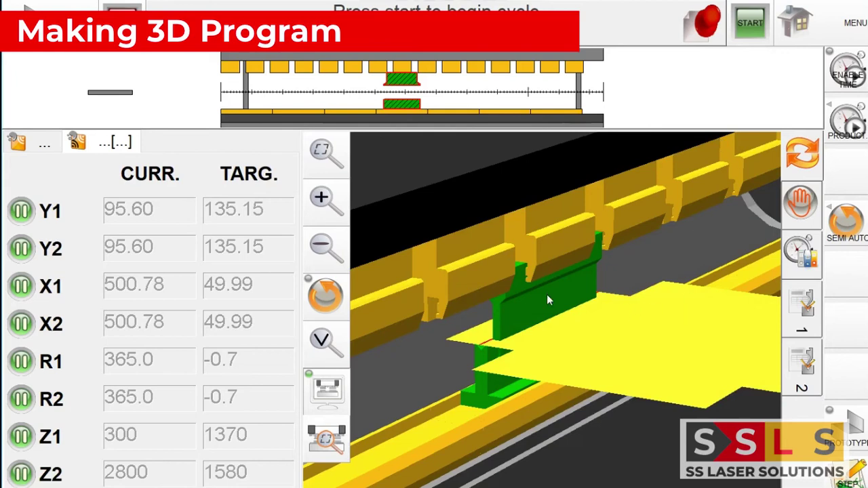
Step: Start the production cycle to run the tray through its bends
{"action": "left_click", "coordinate": [742, 26]}
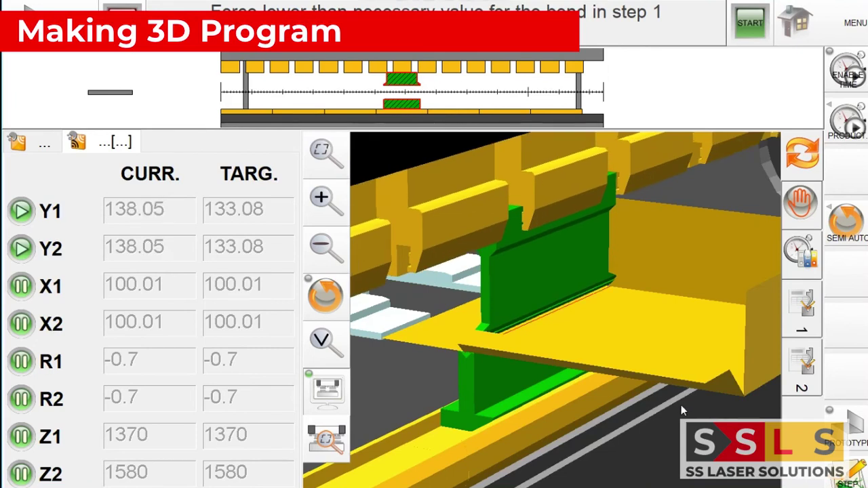
Step: Open the Working List operator report for Test 01 and look over its first pages
{"action": "left_click", "coordinate": [835, 34]}
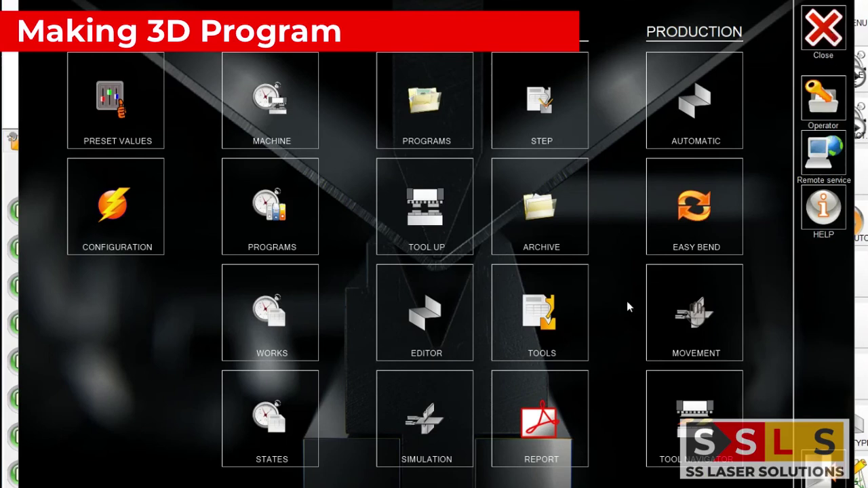
{"action": "left_click", "coordinate": [533, 425]}
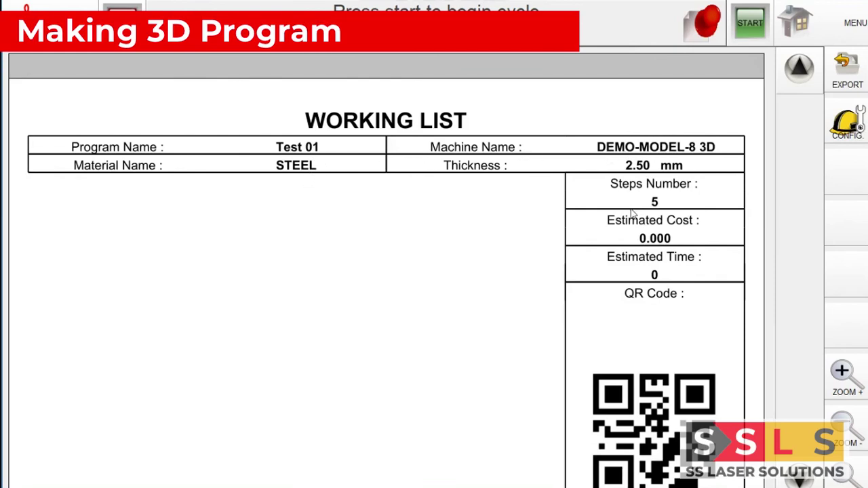
{"action": "scroll", "coordinate": [632, 213], "scroll_direction": "down", "scroll_amount": 5}
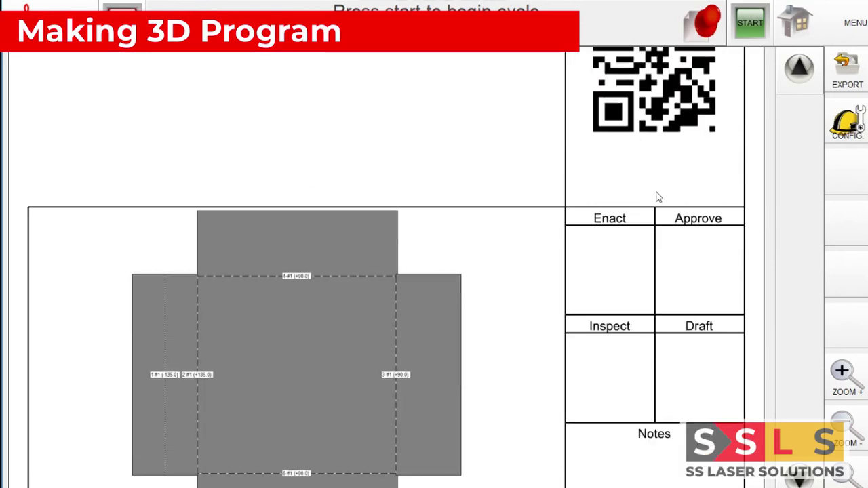
{"action": "scroll", "coordinate": [659, 189], "scroll_direction": "down", "scroll_amount": 5}
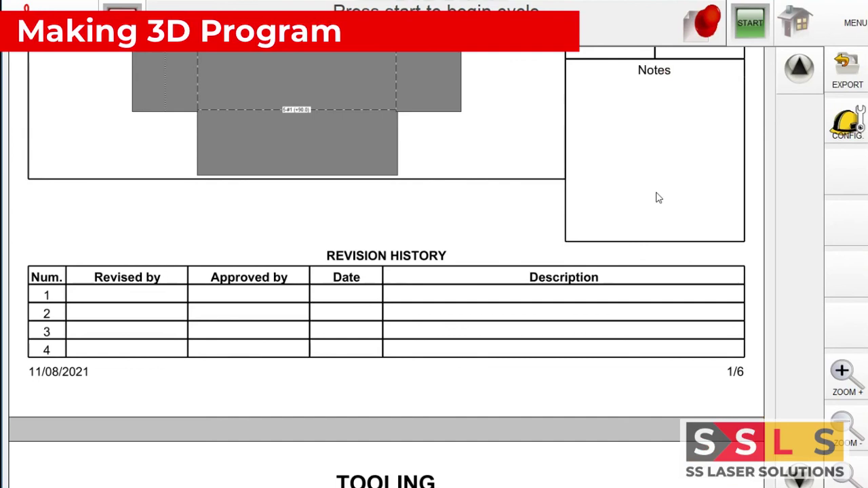
{"action": "scroll", "coordinate": [657, 197], "scroll_direction": "down", "scroll_amount": 8}
Step: Go through the die holder and bend-sequence pages down to page 6/6
{"action": "scroll", "coordinate": [657, 197], "scroll_direction": "up", "scroll_amount": 3}
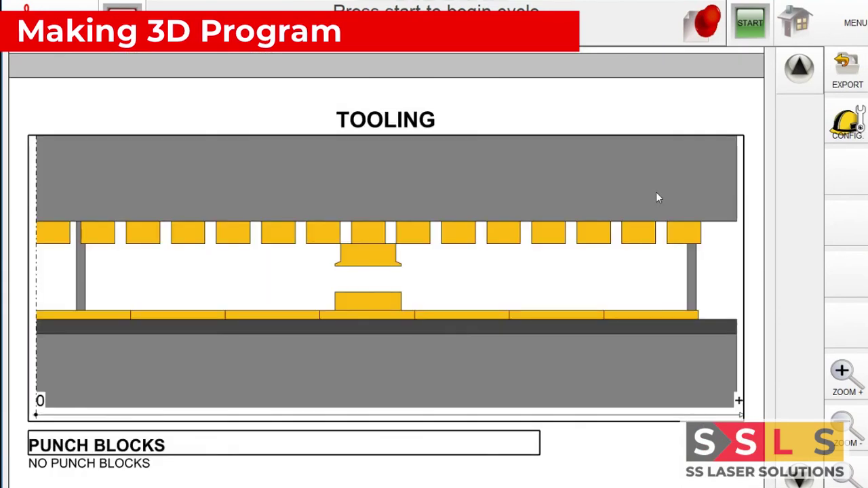
{"action": "scroll", "coordinate": [330, 314], "scroll_direction": "down", "scroll_amount": 2}
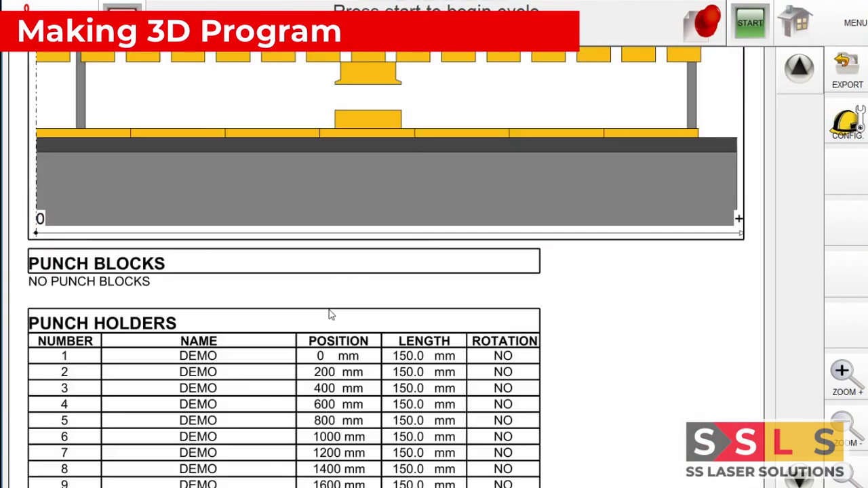
{"action": "scroll", "coordinate": [377, 330], "scroll_direction": "down", "scroll_amount": 2}
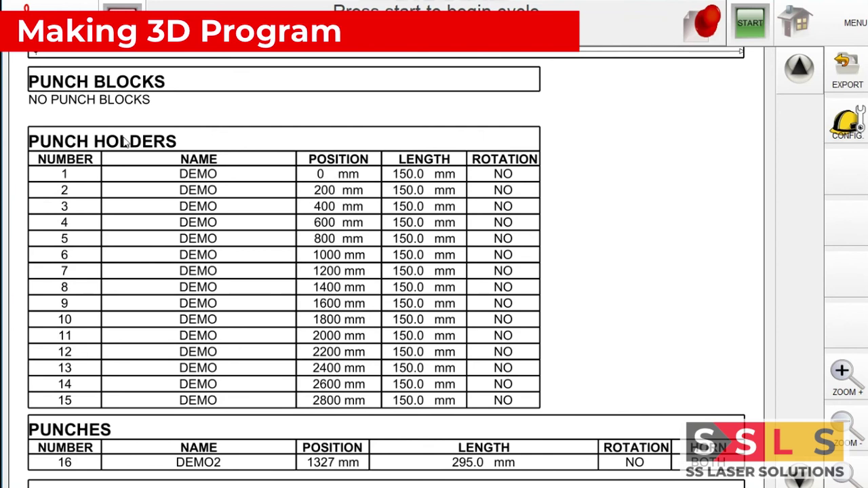
{"action": "scroll", "coordinate": [156, 170], "scroll_direction": "down", "scroll_amount": 4}
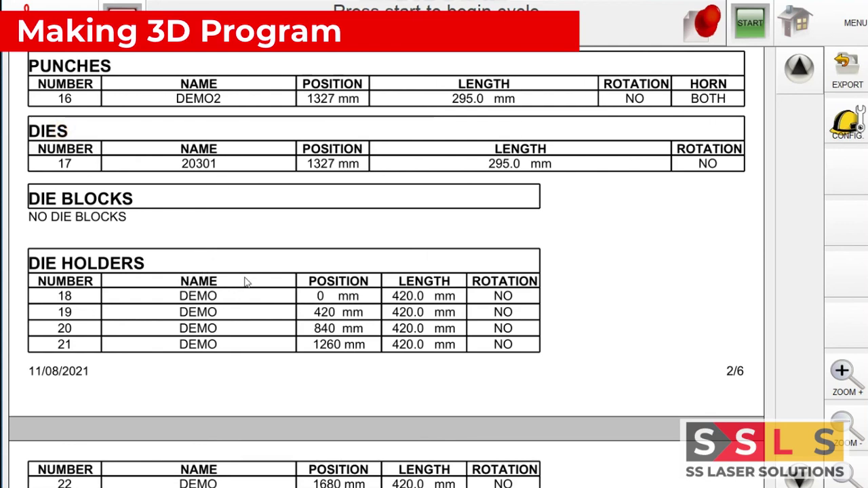
{"action": "scroll", "coordinate": [153, 270], "scroll_direction": "down", "scroll_amount": 2}
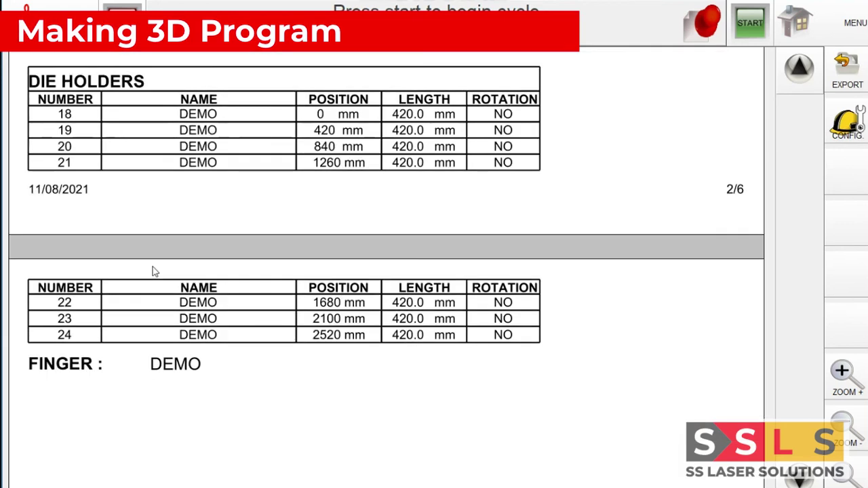
{"action": "scroll", "coordinate": [153, 270], "scroll_direction": "down", "scroll_amount": 4}
{"action": "scroll", "coordinate": [163, 271], "scroll_direction": "down", "scroll_amount": 4}
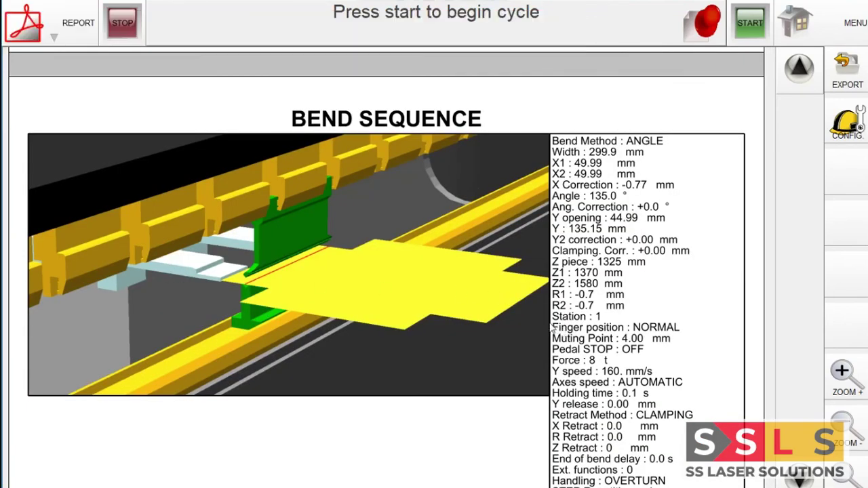
{"action": "scroll", "coordinate": [544, 328], "scroll_direction": "down", "scroll_amount": 8}
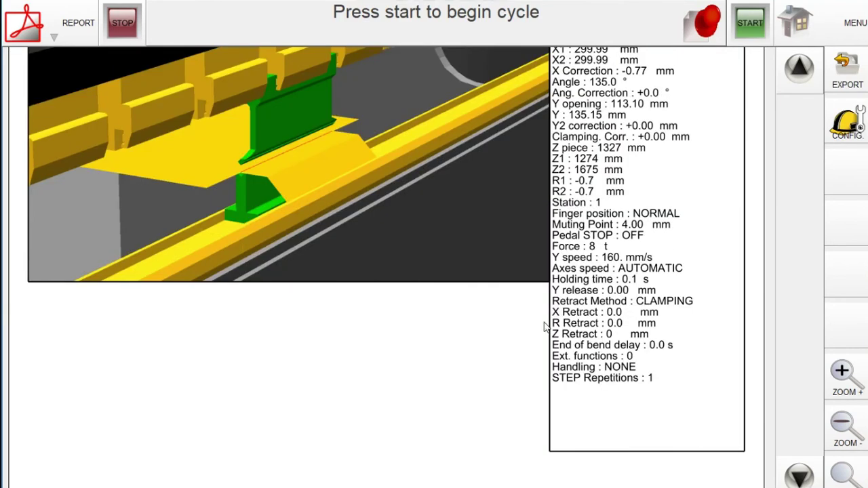
{"action": "scroll", "coordinate": [544, 327], "scroll_direction": "down", "scroll_amount": 10}
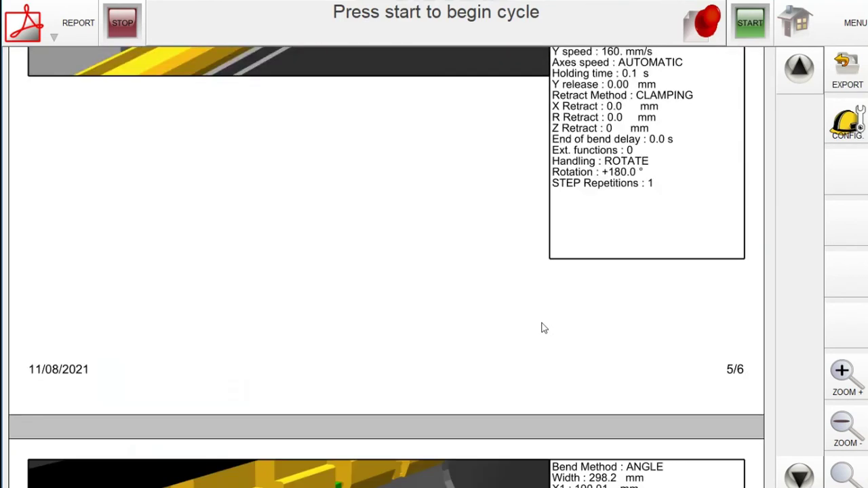
{"action": "scroll", "coordinate": [541, 328], "scroll_direction": "down", "scroll_amount": 10}
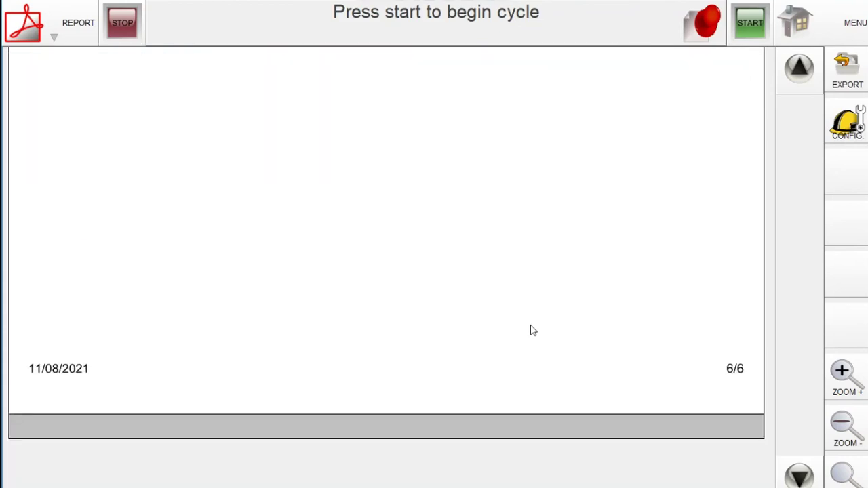